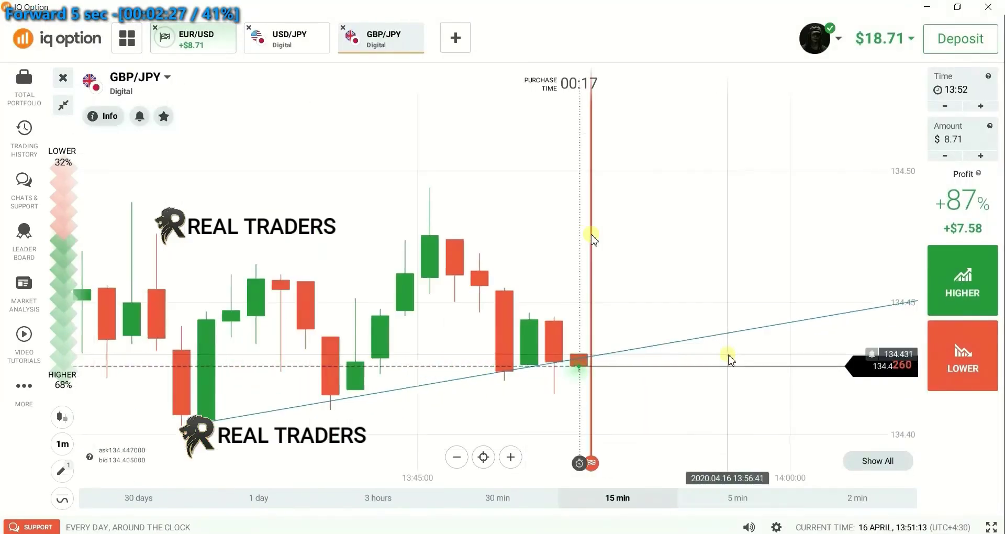
# Step: Capture the GBP/JPY chart area and draw red arrows along its successive price swings and beneath the rising trendline
pyautogui.press('Print')
pyautogui.moveTo(743, 120); pyautogui.dragTo(1, 523)
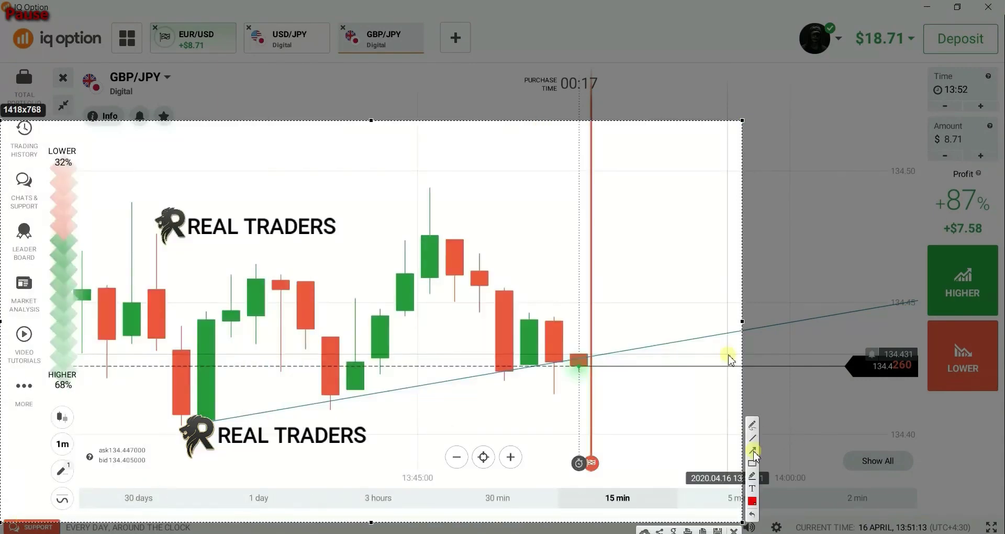
pyautogui.moveTo(131, 281)
pyautogui.mouseDown()
pyautogui.moveTo(186, 419)
pyautogui.moveTo(267, 260)
pyautogui.moveTo(336, 407)
pyautogui.moveTo(216, 433)
pyautogui.mouseUp()
pyautogui.moveTo(345, 390)
pyautogui.mouseDown()
pyautogui.moveTo(433, 230)
pyautogui.moveTo(515, 369)
pyautogui.moveTo(355, 411)
pyautogui.mouseUp()
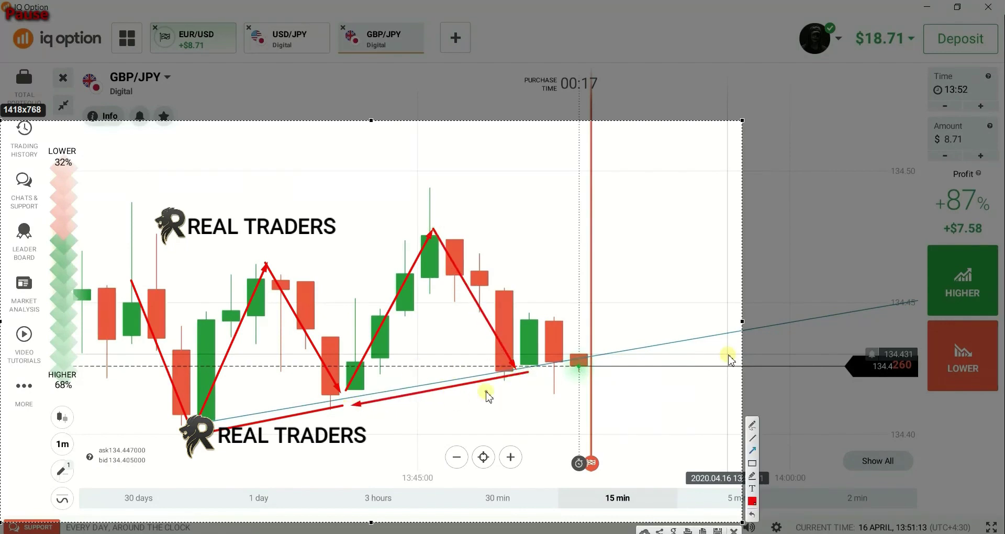
pyautogui.moveTo(516, 368)
pyautogui.mouseDown()
pyautogui.moveTo(536, 311)
pyautogui.moveTo(559, 391)
pyautogui.moveTo(621, 393)
pyautogui.mouseUp()
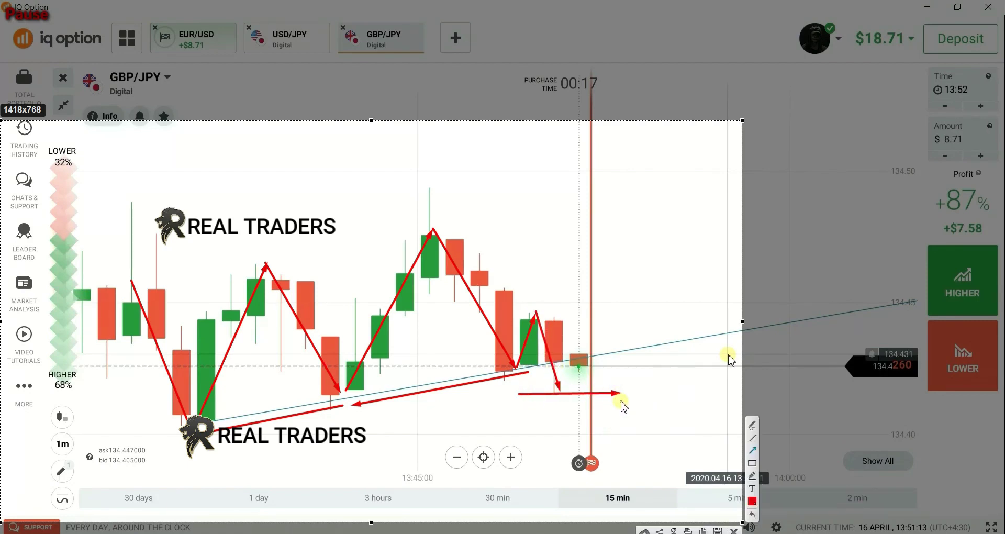
pyautogui.moveTo(449, 453); pyautogui.dragTo(435, 406)
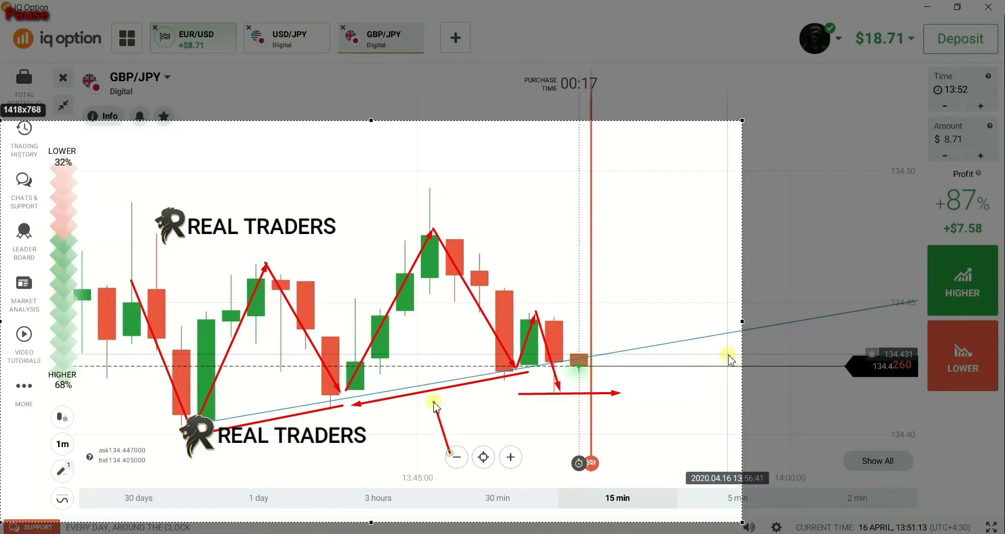
pyautogui.moveTo(286, 474); pyautogui.dragTo(269, 432)
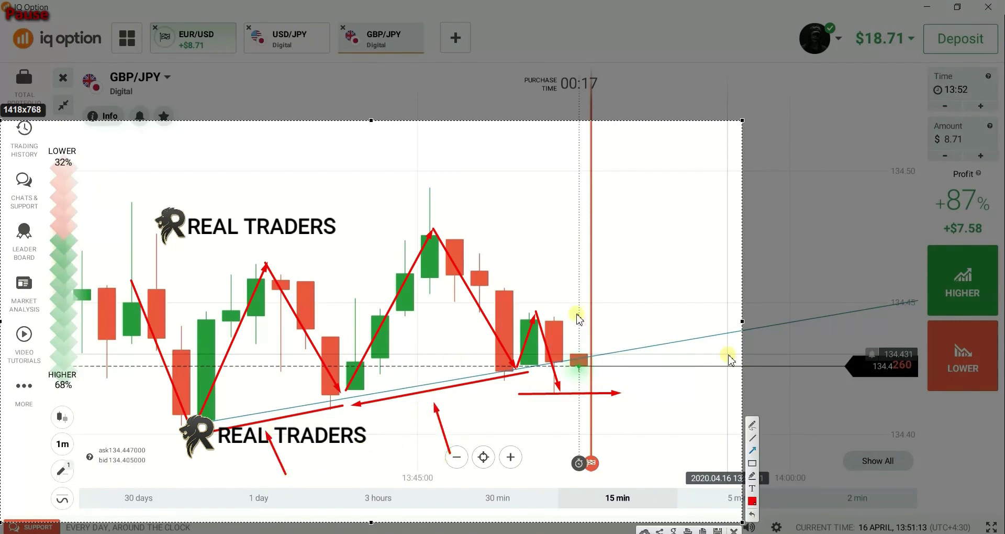
pyautogui.hotkey('ctrl', 'z')
pyautogui.hotkey('ctrl', 'z')
pyautogui.hotkey('ctrl', 'z')
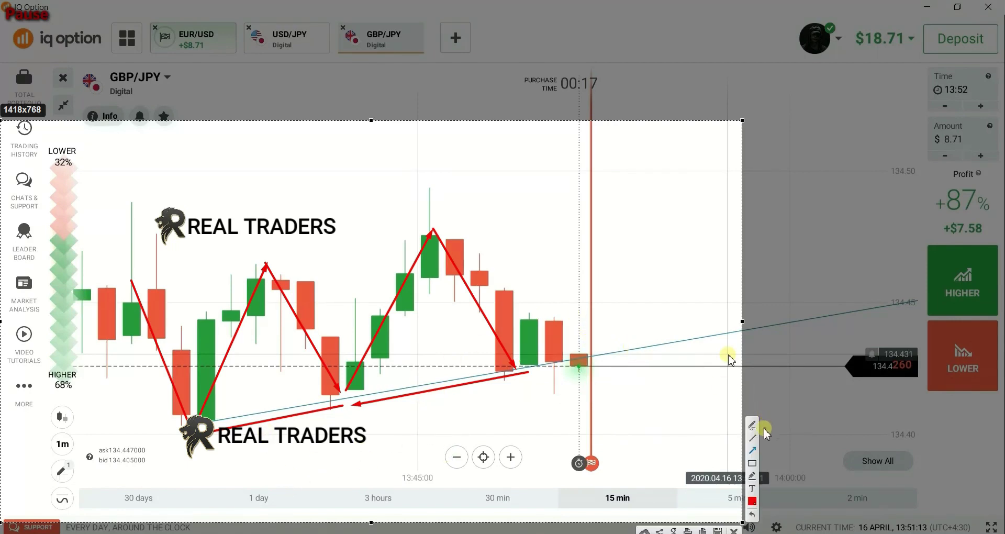
# Step: Sketch a freehand arc over the last two completed candles and underline the low beneath them
pyautogui.moveTo(513, 367)
pyautogui.mouseDown()
pyautogui.moveTo(542, 314)
pyautogui.moveTo(557, 338)
pyautogui.mouseUp()
pyautogui.moveTo(547, 348)
pyautogui.mouseDown()
pyautogui.moveTo(548, 356)
pyautogui.moveTo(576, 333)
pyautogui.mouseUp()
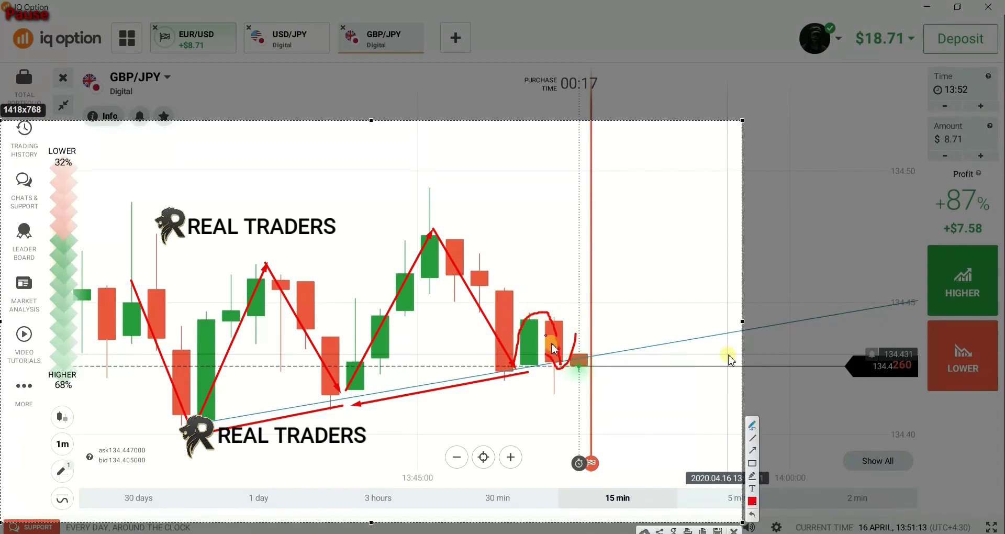
pyautogui.hotkey('ctrl', 'z')
pyautogui.moveTo(530, 394); pyautogui.dragTo(573, 396)
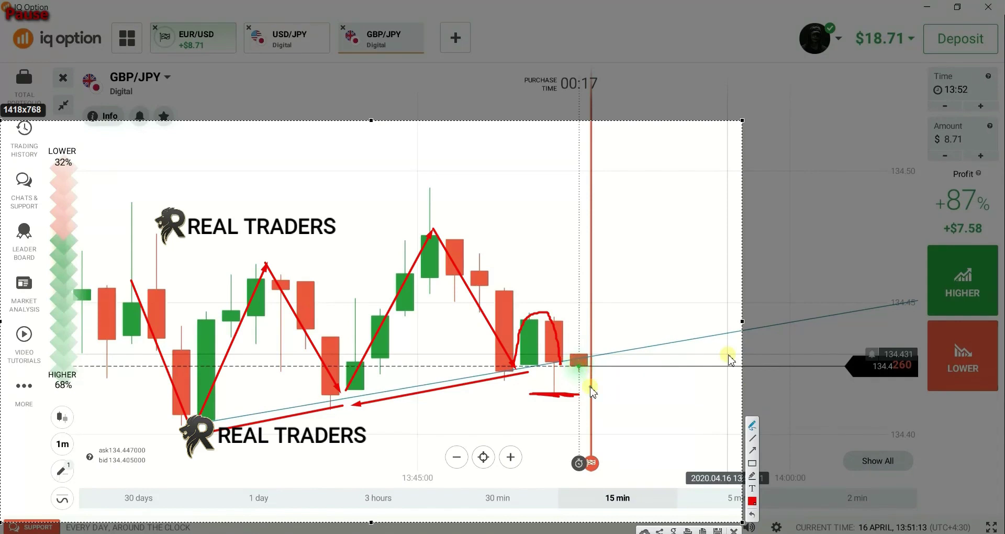
# Step: Mark the current candle's downward move, circle the trendline zone, draw a cross beyond it, and close the capture
pyautogui.moveTo(576, 337)
pyautogui.mouseDown()
pyautogui.moveTo(581, 390)
pyautogui.moveTo(598, 348)
pyautogui.mouseUp()
pyautogui.moveTo(270, 416)
pyautogui.mouseDown()
pyautogui.moveTo(424, 399)
pyautogui.moveTo(674, 343)
pyautogui.moveTo(411, 366)
pyautogui.moveTo(427, 412)
pyautogui.mouseUp()
pyautogui.moveTo(745, 278); pyautogui.dragTo(669, 373)
pyautogui.moveTo(662, 301); pyautogui.dragTo(788, 373)
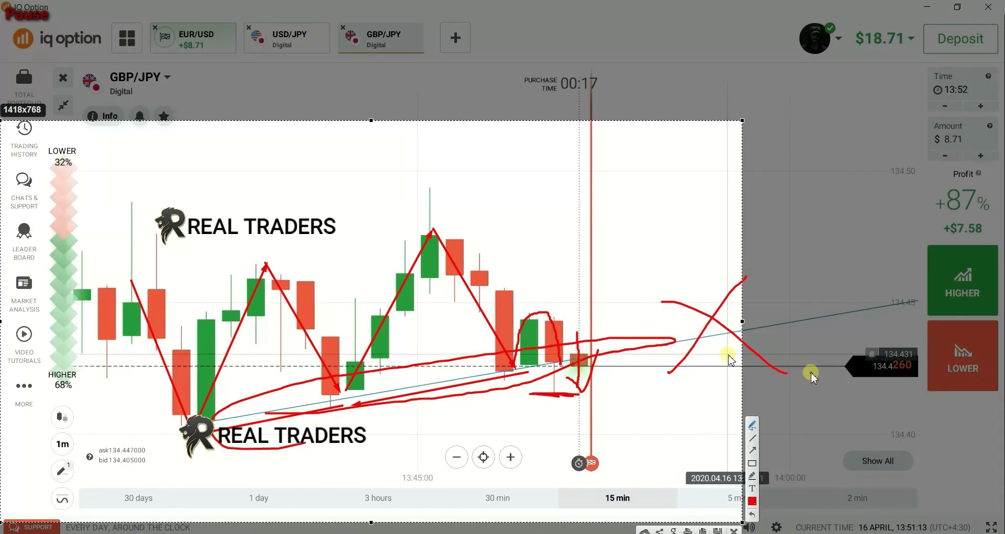
pyautogui.click(734, 530)
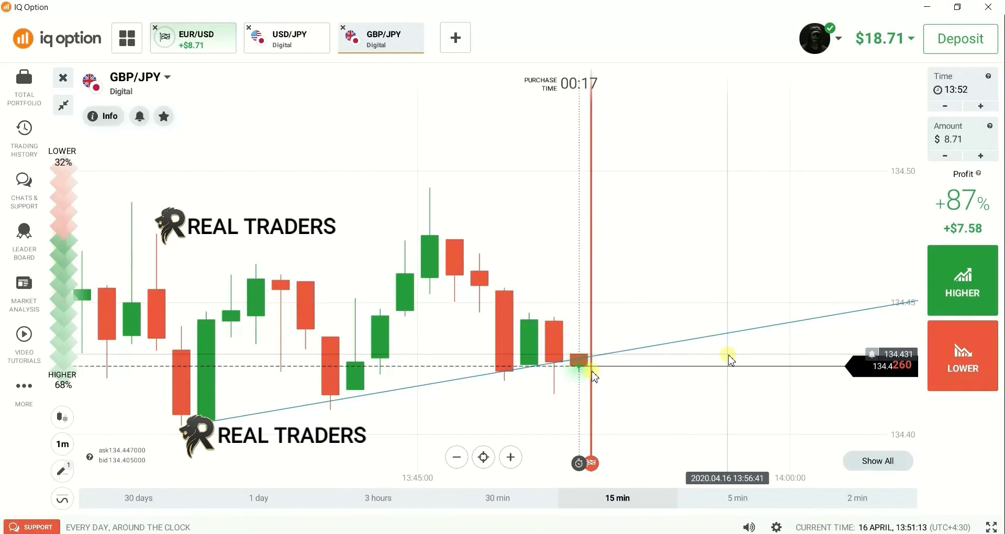
# Step: Place a LOWER trade of $8.71 on GBP/JPY with the 13:52 expiry
pyautogui.scroll(2, 728, 356)
pyautogui.click(961, 361)
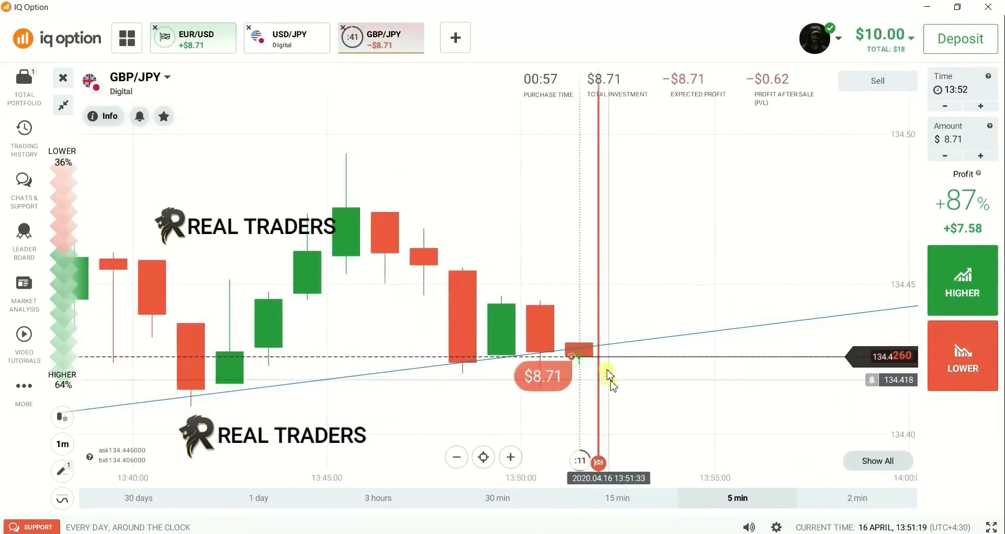
pyautogui.scroll(-2, 676, 308)
# Step: Capture the GBP/JPY chart with the open trade and mark the trendline, the level below it and the current candle
pyautogui.press('Print')
pyautogui.moveTo(822, 114); pyautogui.dragTo(203, 501)
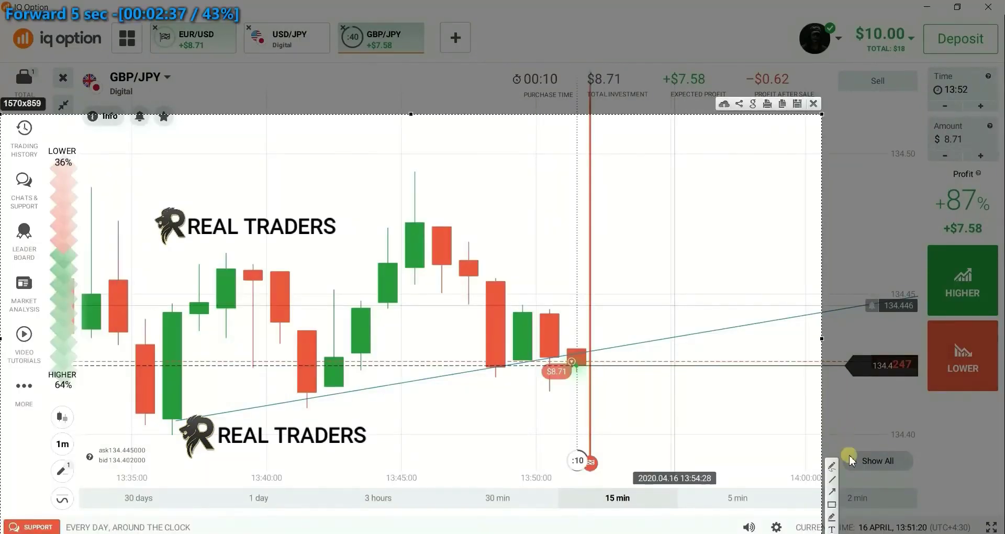
pyautogui.moveTo(152, 425); pyautogui.dragTo(636, 343)
pyautogui.moveTo(541, 302); pyautogui.dragTo(545, 309)
pyautogui.moveTo(298, 393); pyautogui.dragTo(662, 395)
pyautogui.moveTo(655, 390); pyautogui.dragTo(688, 357)
pyautogui.moveTo(573, 366); pyautogui.dragTo(602, 330)
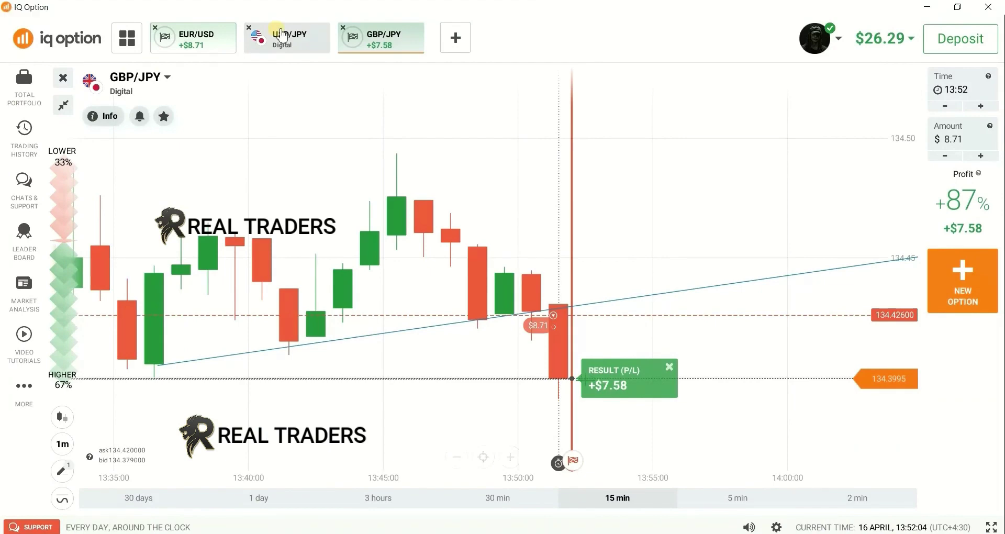
# Step: Capture the closed GBP/JPY trade and draw red rectangles around the three candles before the drop and beneath both earlier swings
pyautogui.press('Print')
pyautogui.moveTo(697, 70); pyautogui.dragTo(0, 533)
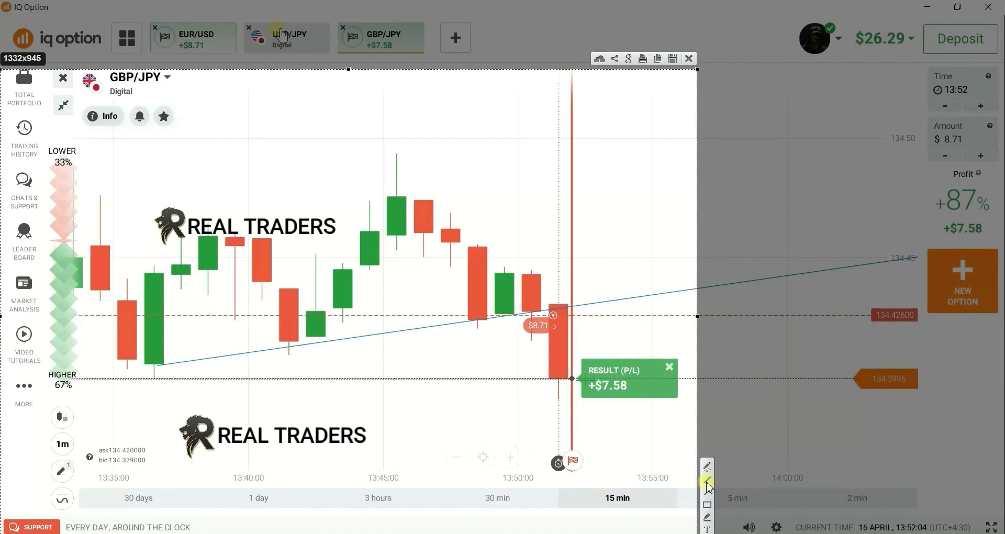
pyautogui.click(708, 512)
pyautogui.moveTo(580, 240)
pyautogui.mouseDown()
pyautogui.moveTo(523, 289)
pyautogui.moveTo(522, 275)
pyautogui.mouseUp()
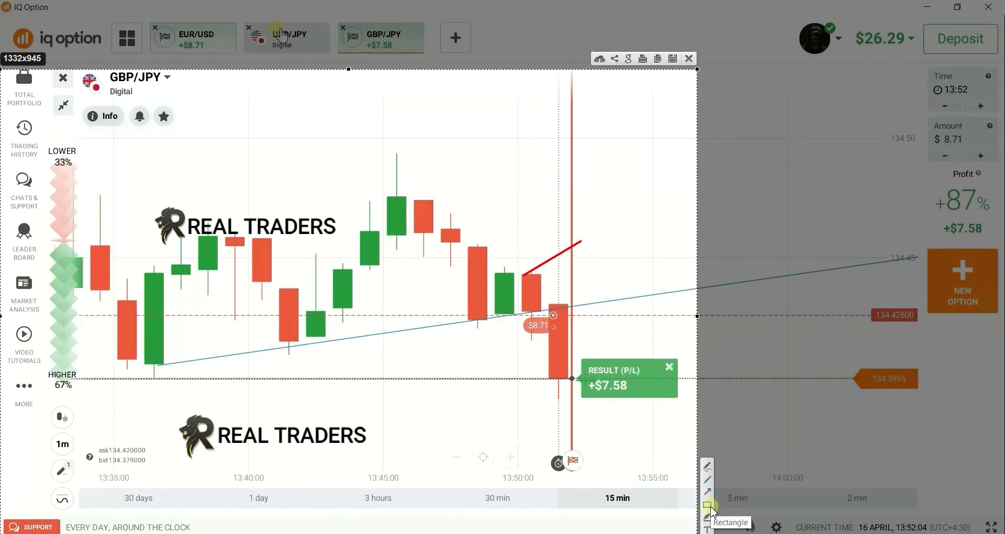
pyautogui.click(708, 507)
pyautogui.moveTo(564, 247); pyautogui.dragTo(456, 341)
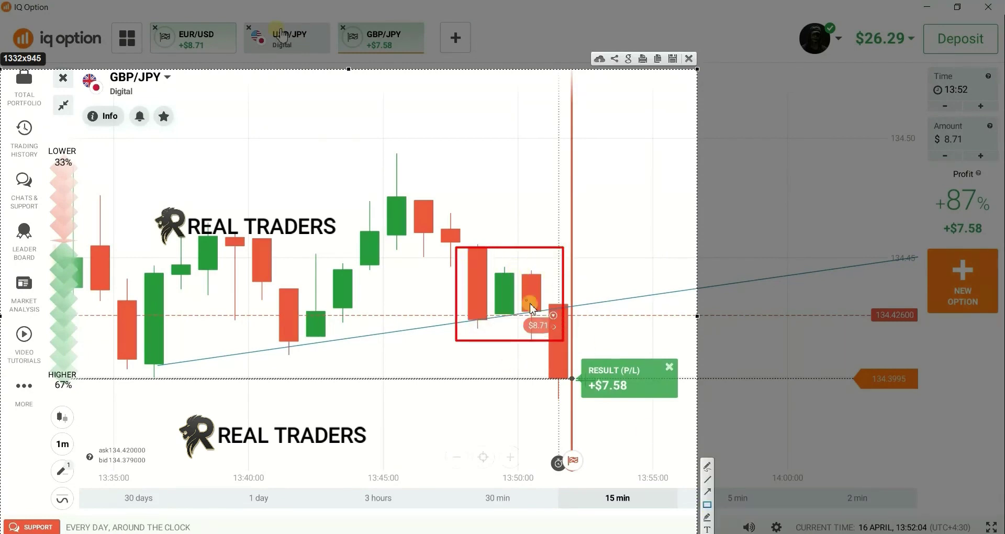
pyautogui.moveTo(323, 318); pyautogui.dragTo(481, 330)
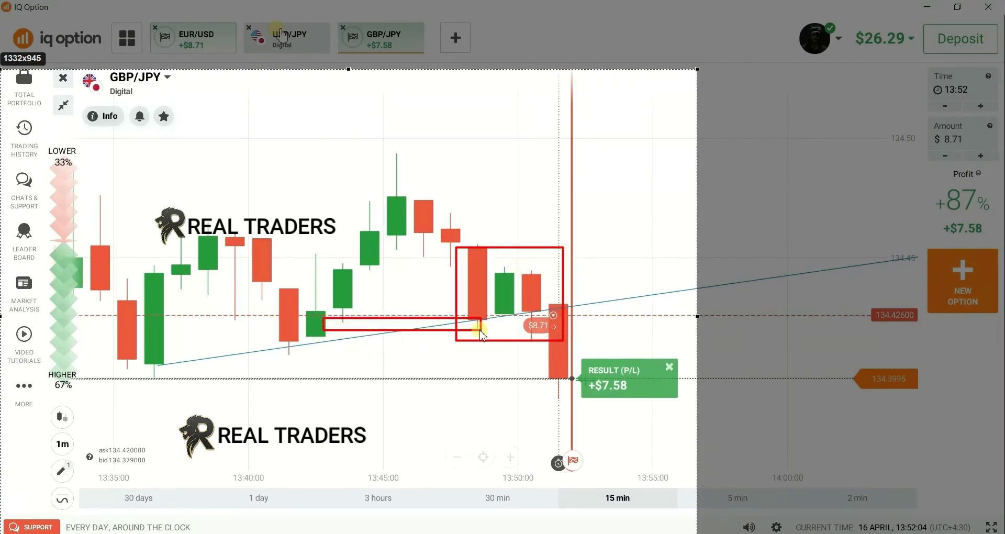
pyautogui.moveTo(281, 339)
pyautogui.mouseDown()
pyautogui.moveTo(202, 363)
pyautogui.moveTo(162, 359)
pyautogui.mouseUp()
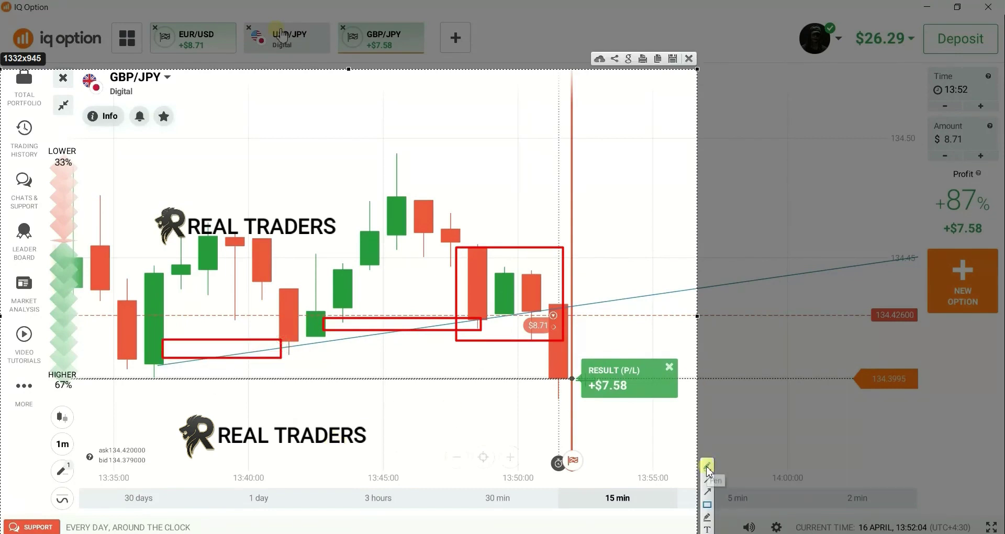
# Step: Trace the two swing arcs, the last pullback and the low beneath it freehand, and close the capture
pyautogui.moveTo(142, 357)
pyautogui.mouseDown()
pyautogui.moveTo(214, 260)
pyautogui.moveTo(273, 334)
pyautogui.moveTo(416, 204)
pyautogui.moveTo(483, 316)
pyautogui.moveTo(502, 287)
pyautogui.moveTo(508, 313)
pyautogui.moveTo(545, 313)
pyautogui.moveTo(478, 329)
pyautogui.mouseUp()
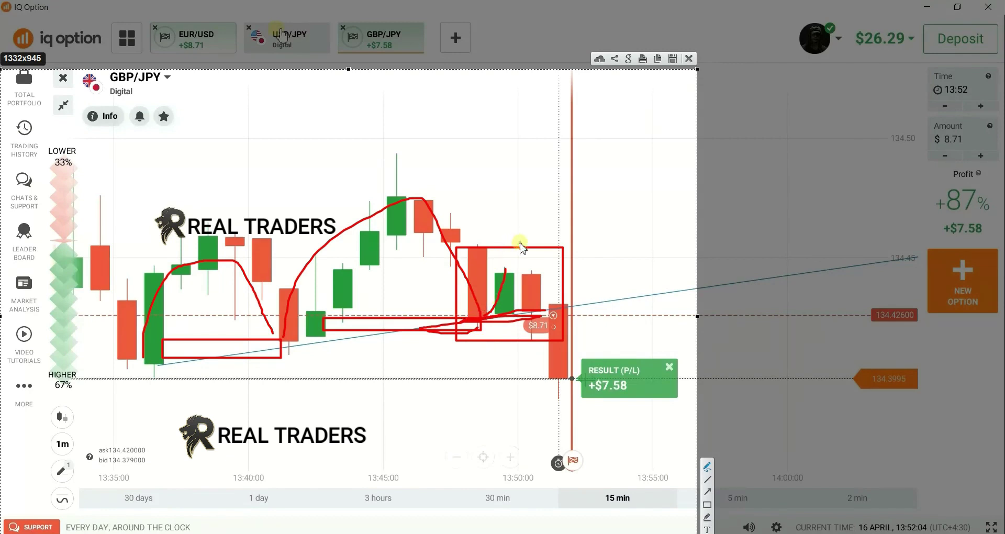
pyautogui.moveTo(524, 296)
pyautogui.mouseDown()
pyautogui.moveTo(512, 293)
pyautogui.moveTo(528, 262)
pyautogui.moveTo(544, 293)
pyautogui.moveTo(547, 345)
pyautogui.moveTo(496, 340)
pyautogui.moveTo(586, 341)
pyautogui.mouseUp()
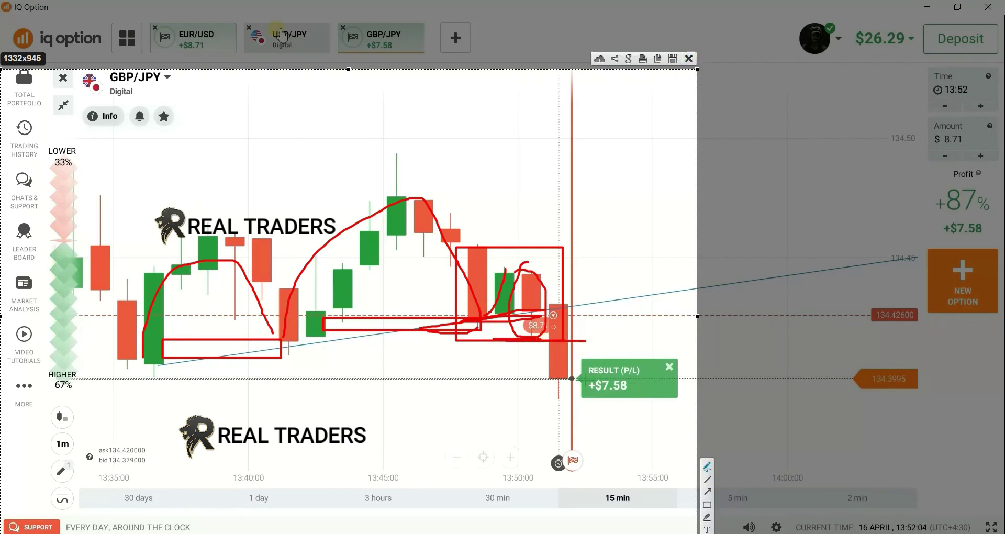
pyautogui.click(689, 59)
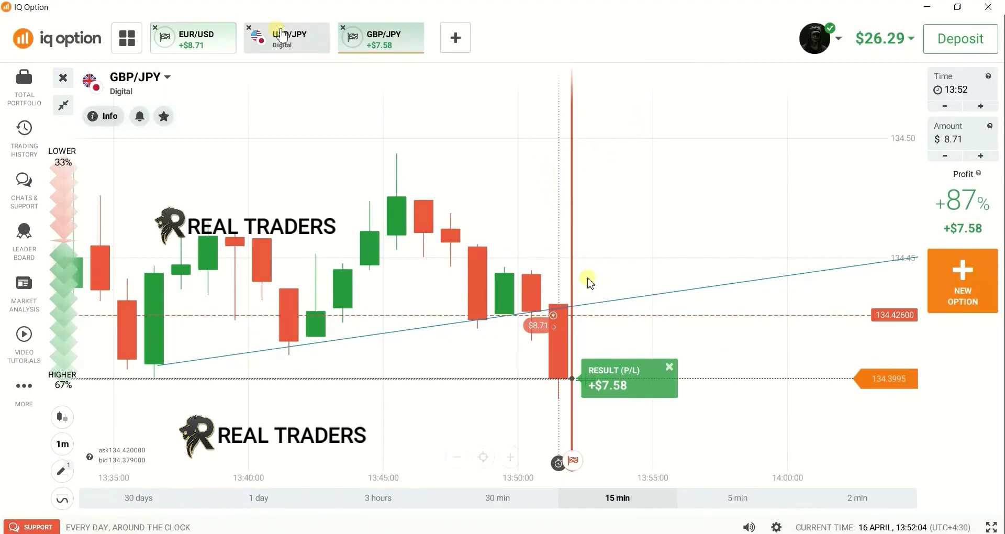
# Step: Switch to the USD/JPY chart and set its visible range to 5 min
pyautogui.click(283, 37)
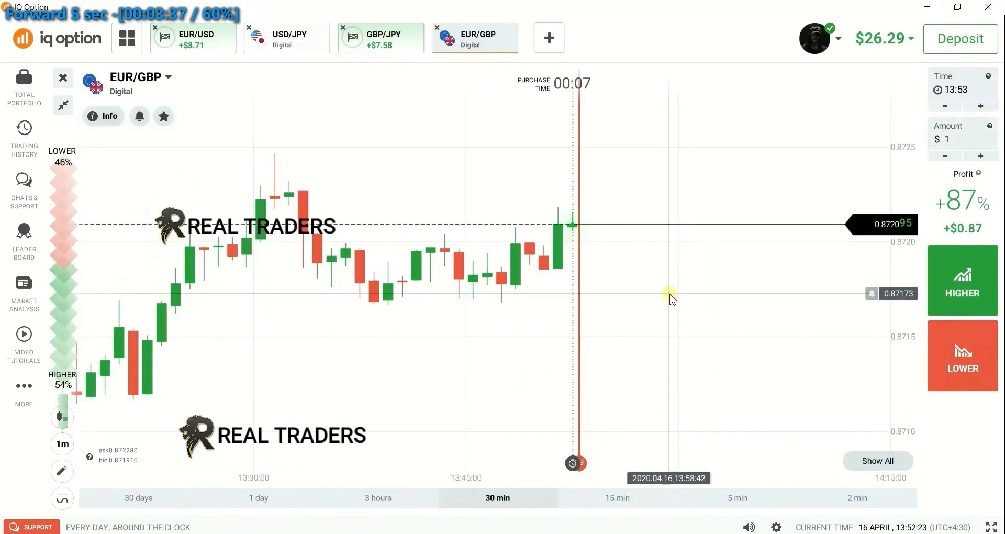
pyautogui.click(283, 36)
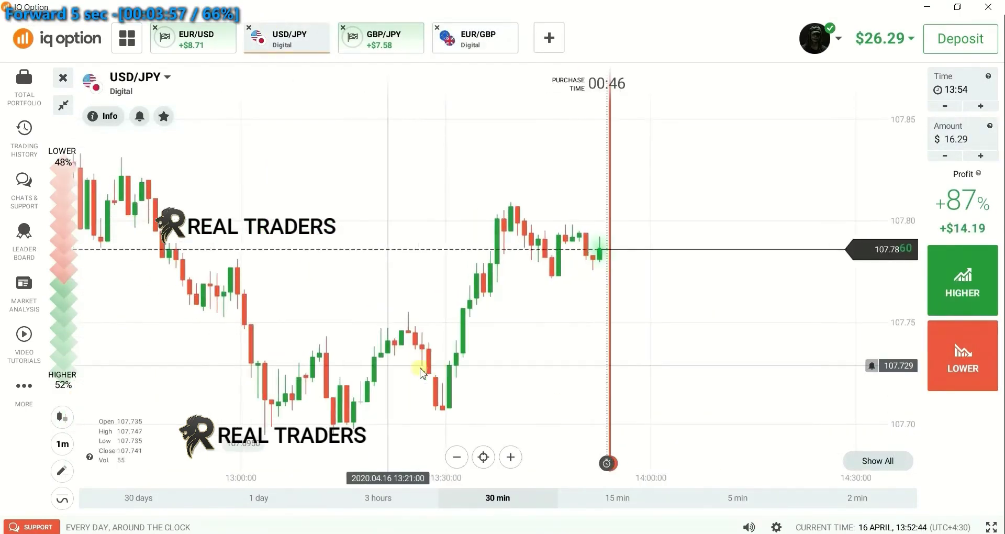
pyautogui.click(738, 498)
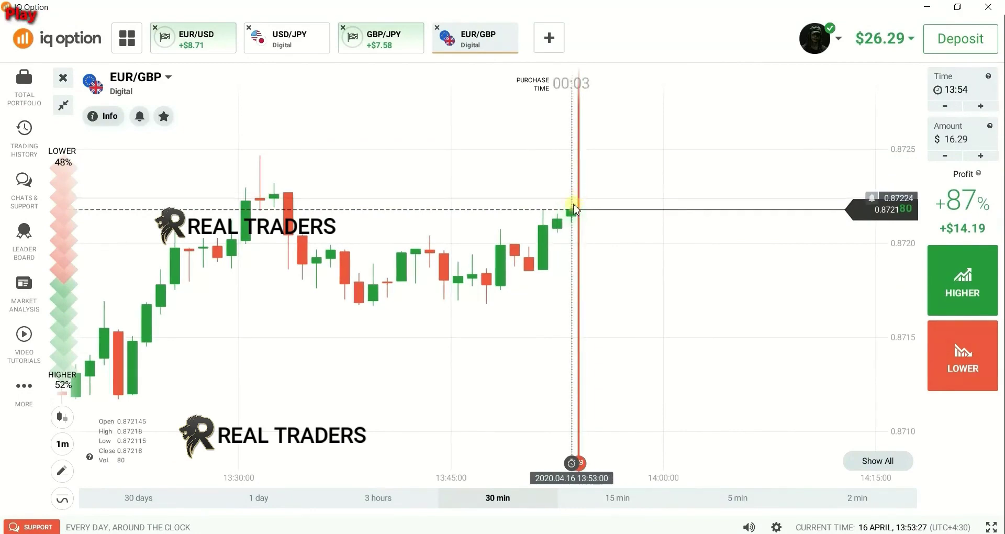
# Step: Capture the EUR/GBP chart area and draw two red horizontal lines across the resistance zone below the current price
pyautogui.press('Print')
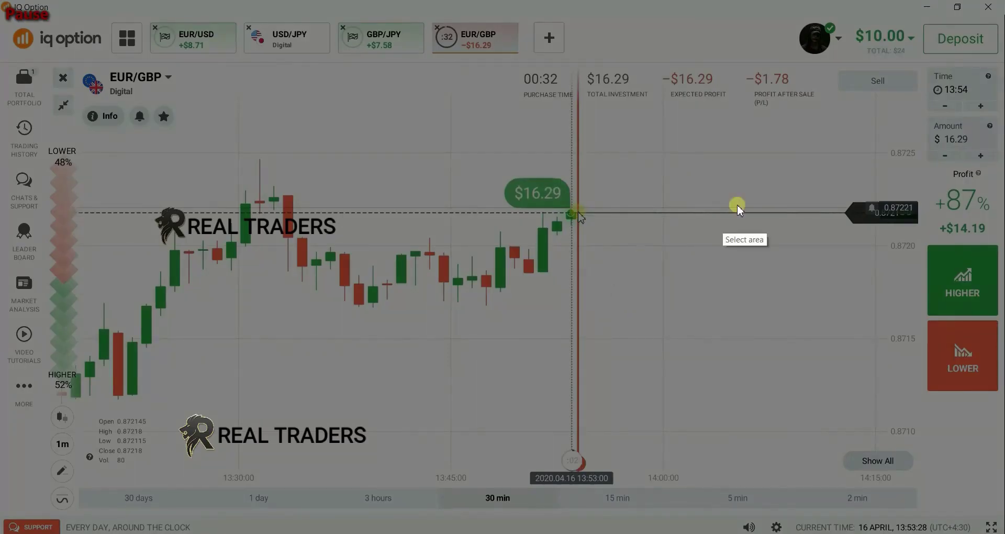
pyautogui.moveTo(744, 72); pyautogui.dragTo(78, 422)
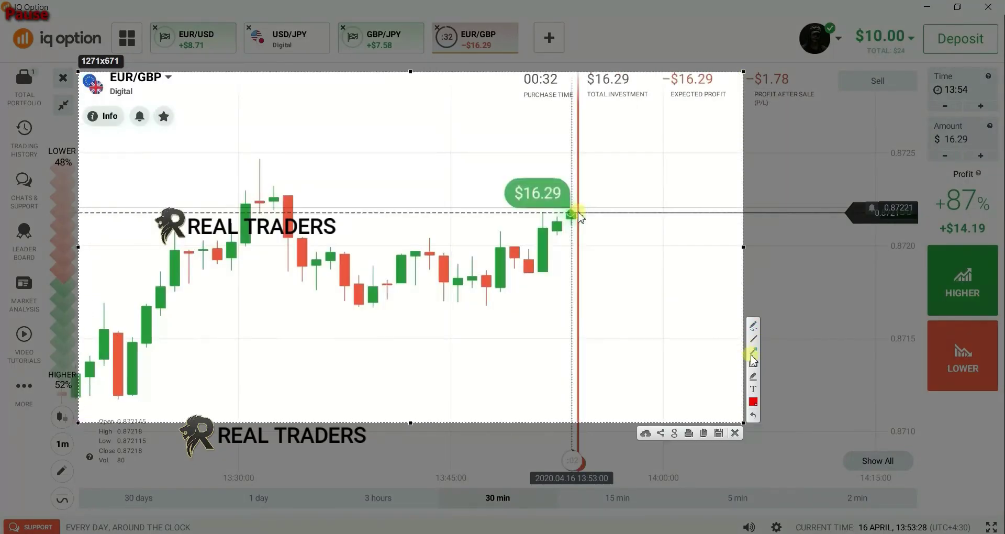
pyautogui.click(753, 338)
pyautogui.moveTo(426, 237); pyautogui.dragTo(603, 238)
pyautogui.moveTo(418, 248); pyautogui.dragTo(640, 245)
# Step: Circle the large green breakout candle on EUR/GBP with the pen and sketch a downward arrow onto its top
pyautogui.click(754, 327)
pyautogui.moveTo(539, 209)
pyautogui.mouseDown()
pyautogui.moveTo(515, 262)
pyautogui.moveTo(550, 286)
pyautogui.moveTo(566, 217)
pyautogui.moveTo(535, 204)
pyautogui.moveTo(552, 209)
pyautogui.mouseUp()
pyautogui.click(546, 215)
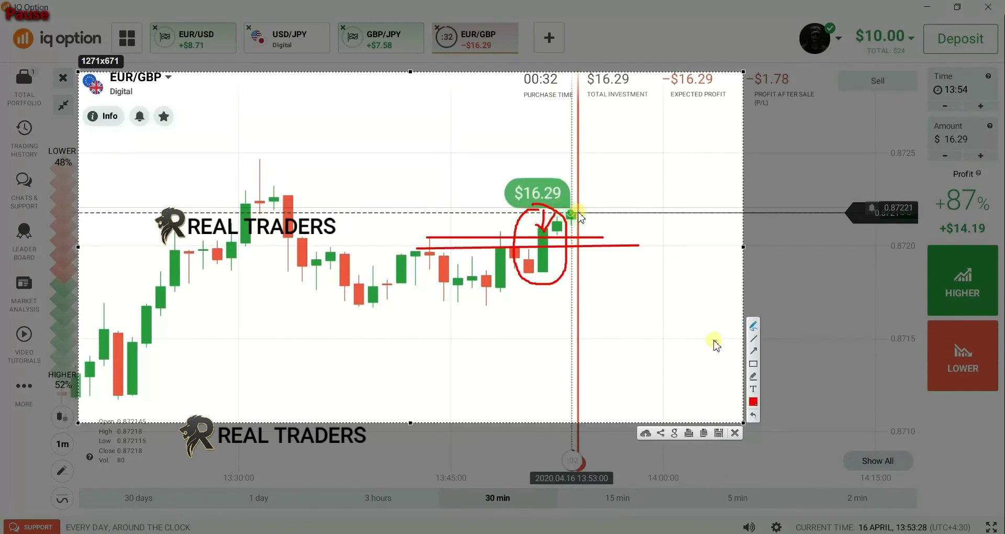
# Step: Draw arrows to the candle after the breakout, along the earlier high and upward at the price, and close the capture
pyautogui.moveTo(657, 192); pyautogui.dragTo(568, 225)
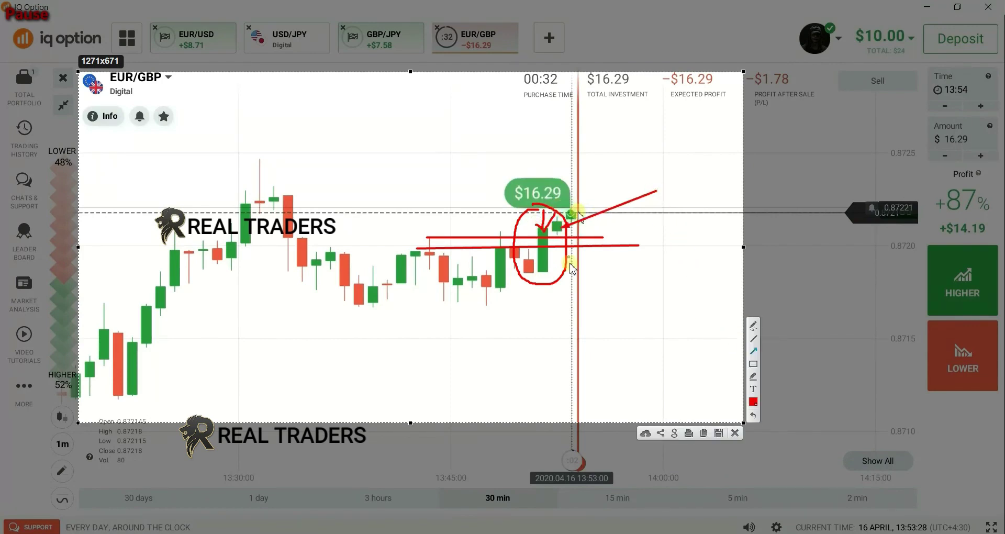
pyautogui.moveTo(259, 194); pyautogui.dragTo(694, 197)
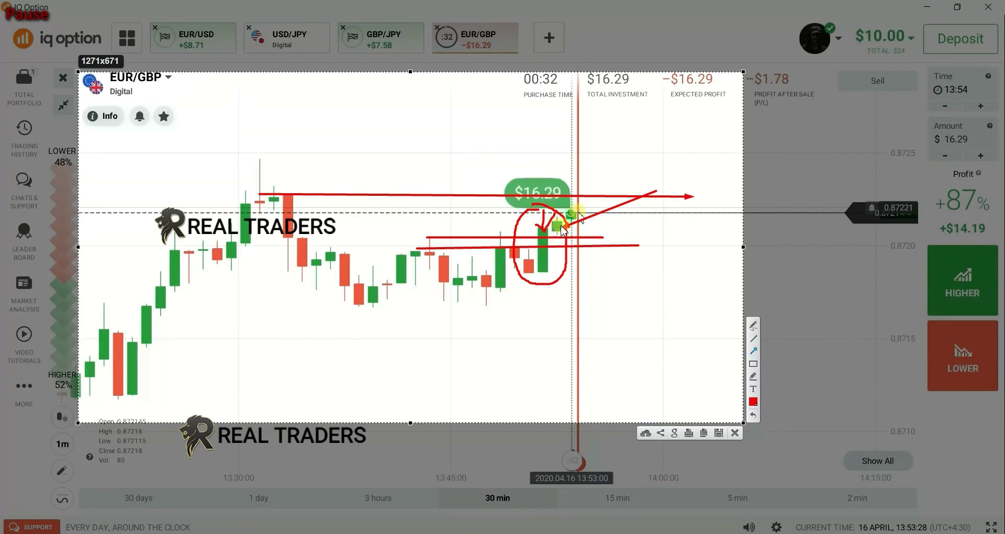
pyautogui.moveTo(551, 274); pyautogui.dragTo(561, 227)
pyautogui.moveTo(577, 225); pyautogui.dragTo(576, 197)
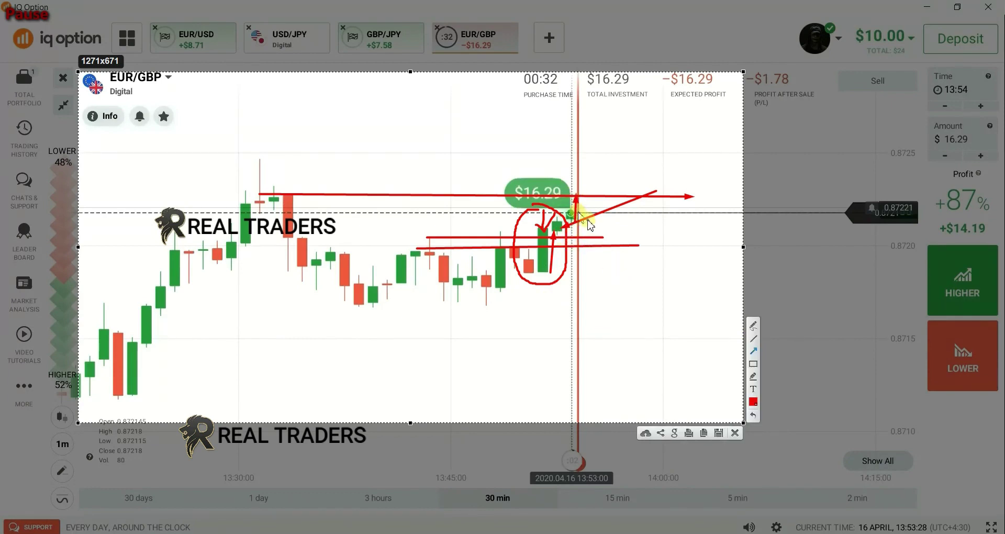
pyautogui.click(736, 434)
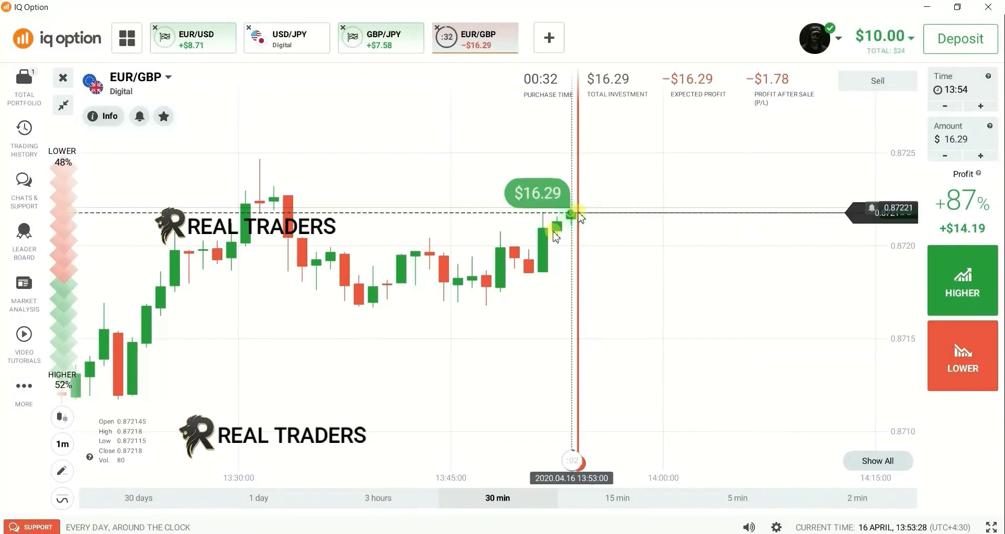
# Step: Capture the EUR/GBP chart again and draw red horizontal lines at the earlier high and the broken resistance level
pyautogui.press('Print')
pyautogui.moveTo(667, 108)
pyautogui.mouseDown()
pyautogui.moveTo(357, 324)
pyautogui.moveTo(52, 402)
pyautogui.mouseUp()
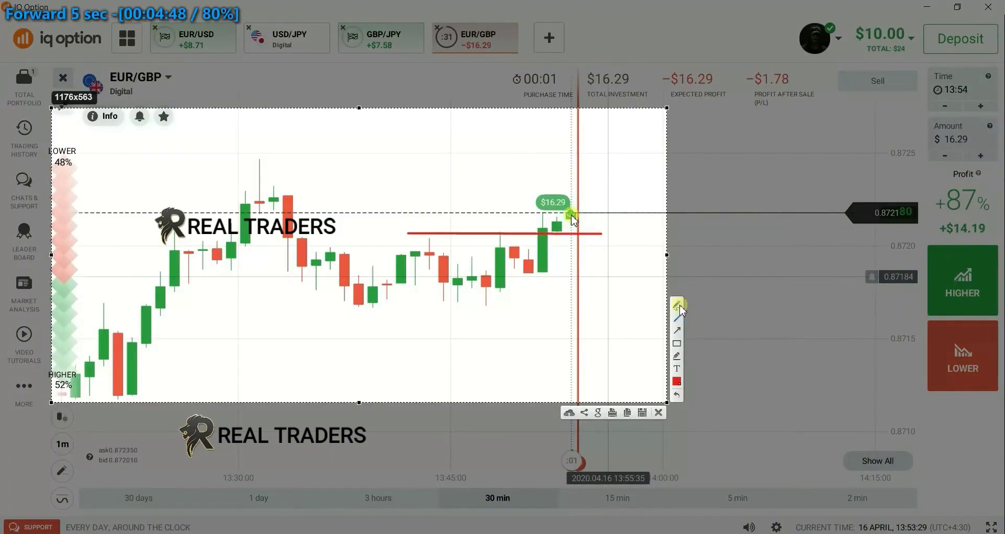
pyautogui.moveTo(231, 197); pyautogui.dragTo(663, 198)
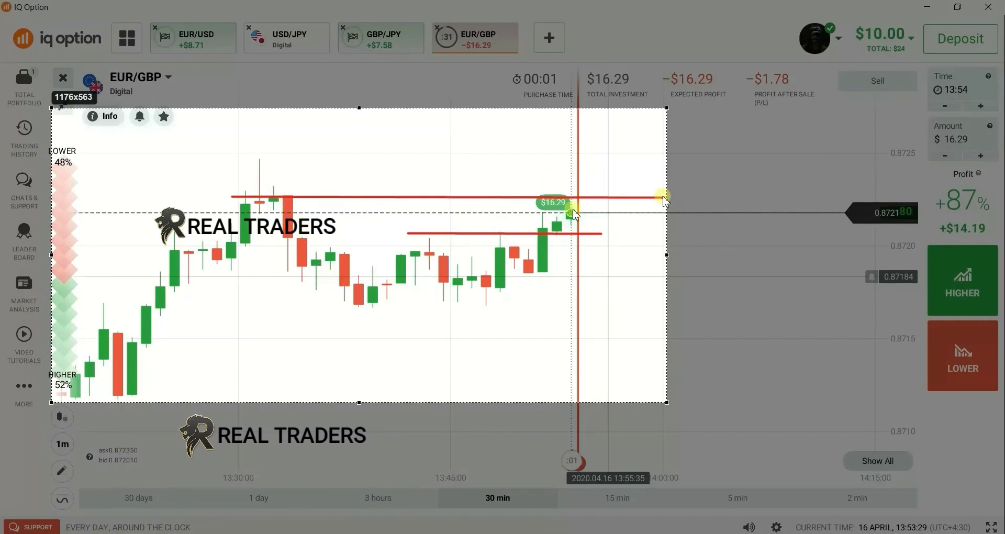
pyautogui.press('space')
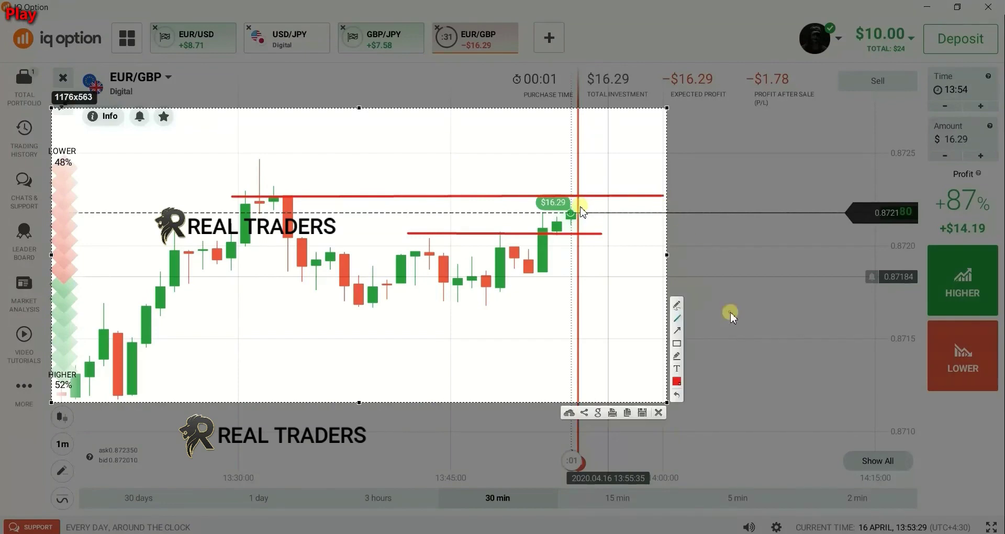
pyautogui.moveTo(617, 183)
pyautogui.mouseDown()
pyautogui.moveTo(638, 199)
pyautogui.moveTo(653, 148)
pyautogui.mouseUp()
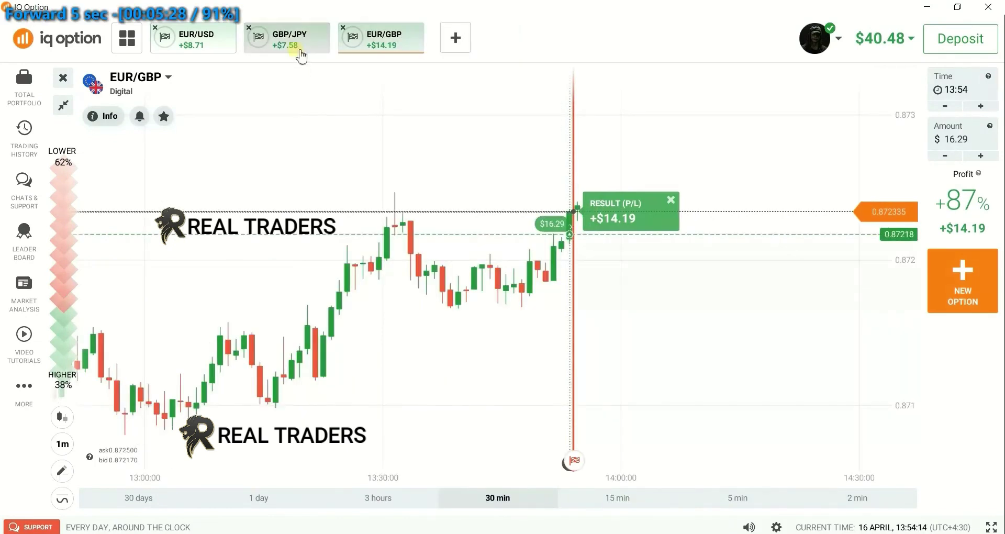
# Step: Switch to the GBP/JPY chart
pyautogui.click(297, 41)
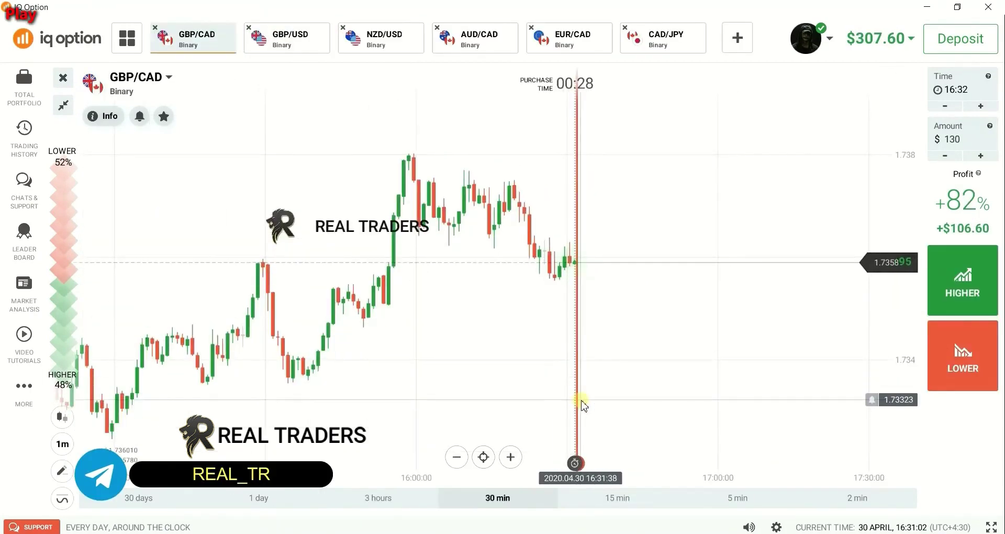
# Step: Place a $130 Lower option on GBP/CAD with the 16:32 expiry
pyautogui.scroll(3, 582, 406)
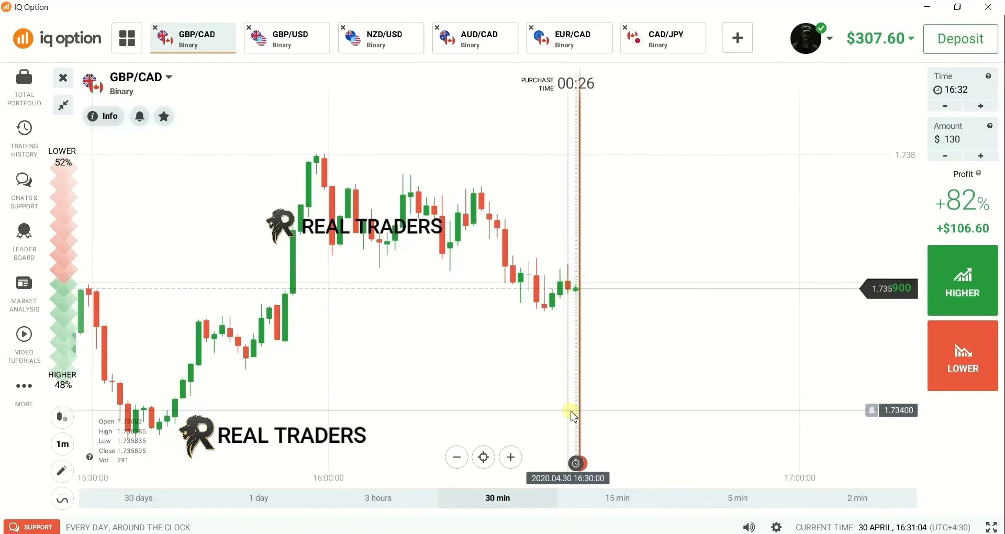
pyautogui.scroll(3, 590, 411)
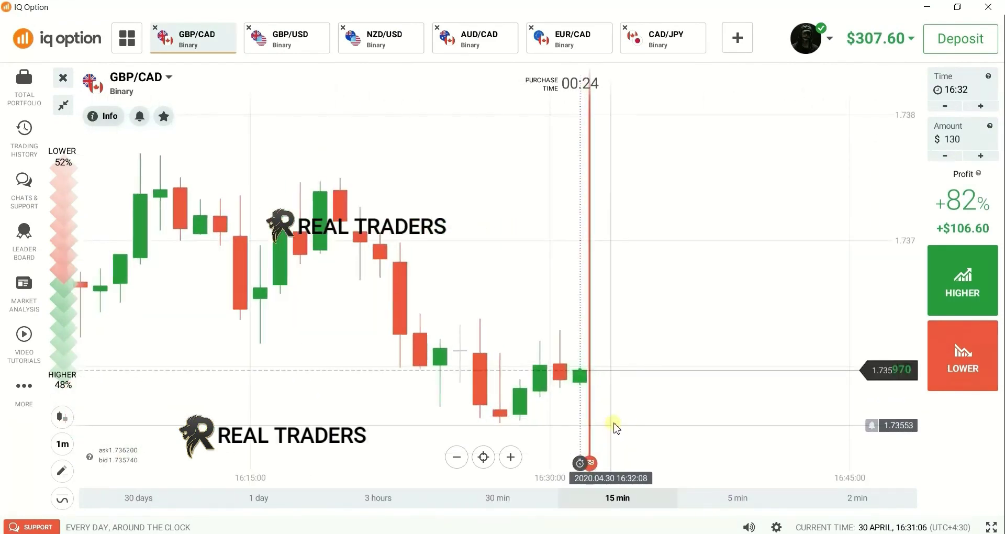
pyautogui.scroll(2, 565, 424)
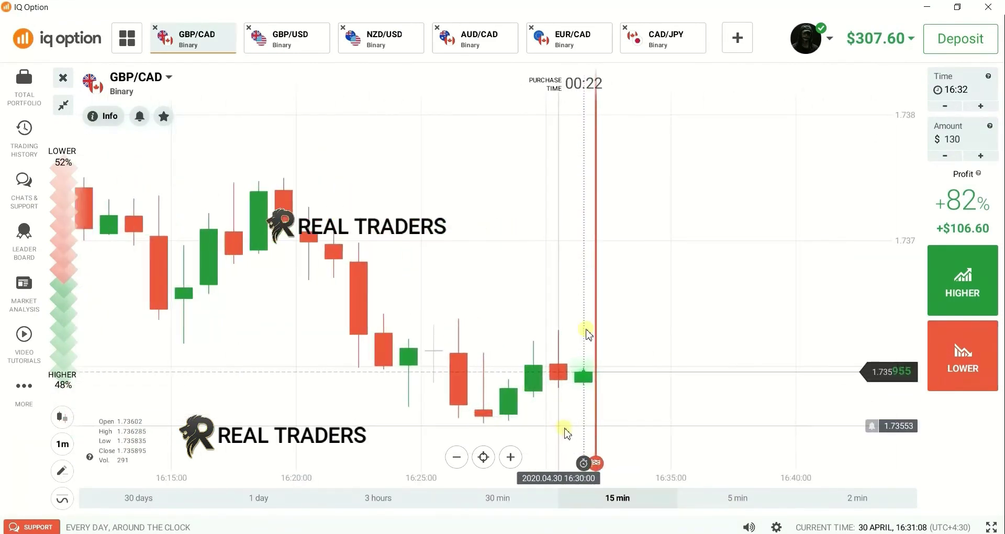
pyautogui.click(931, 360)
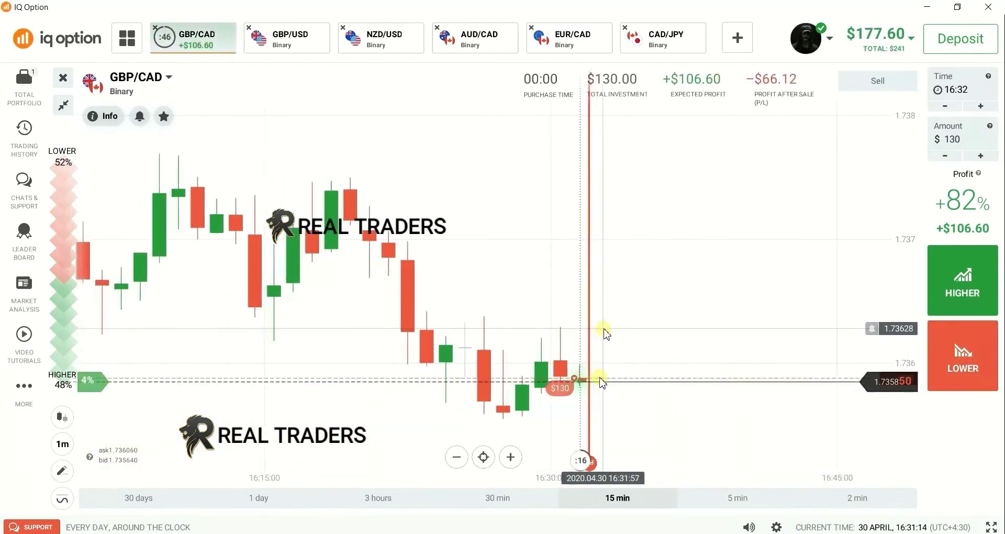
# Step: Capture the zoomed-out GBP/CAD chart and rewind the replay to just before the Lower entry
pyautogui.scroll(-5, 602, 383)
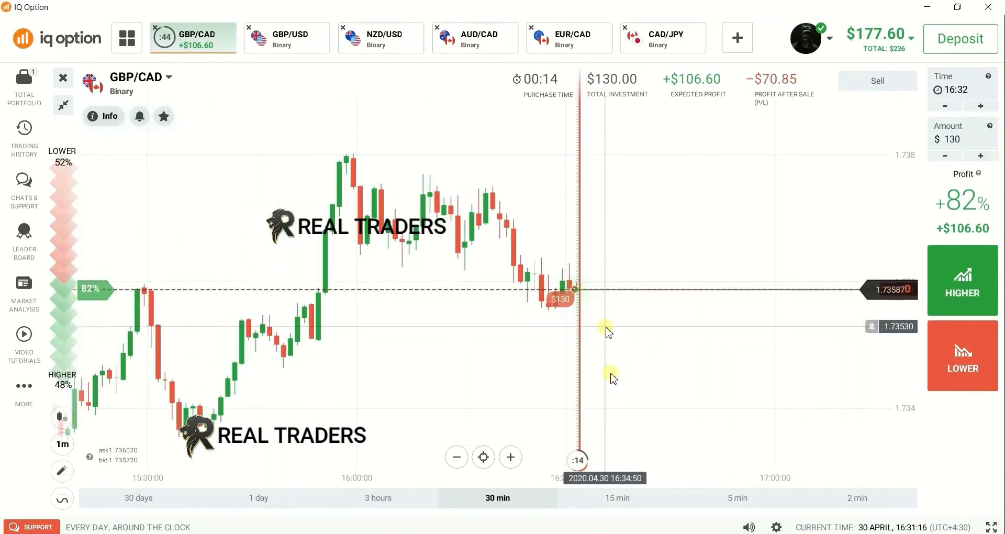
pyautogui.press('Print')
pyautogui.moveTo(853, 88); pyautogui.dragTo(0, 533)
pyautogui.press('Left')
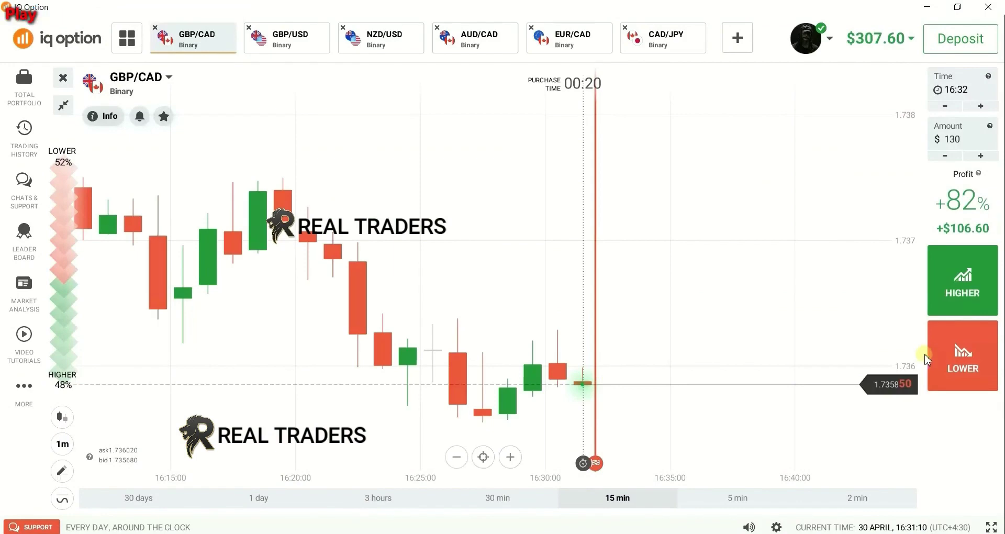
# Step: Capture the GBP/CAD chart at the Lower entry and draw red arrows along its swings, ending with one pointing down past the current price
pyautogui.click(937, 362)
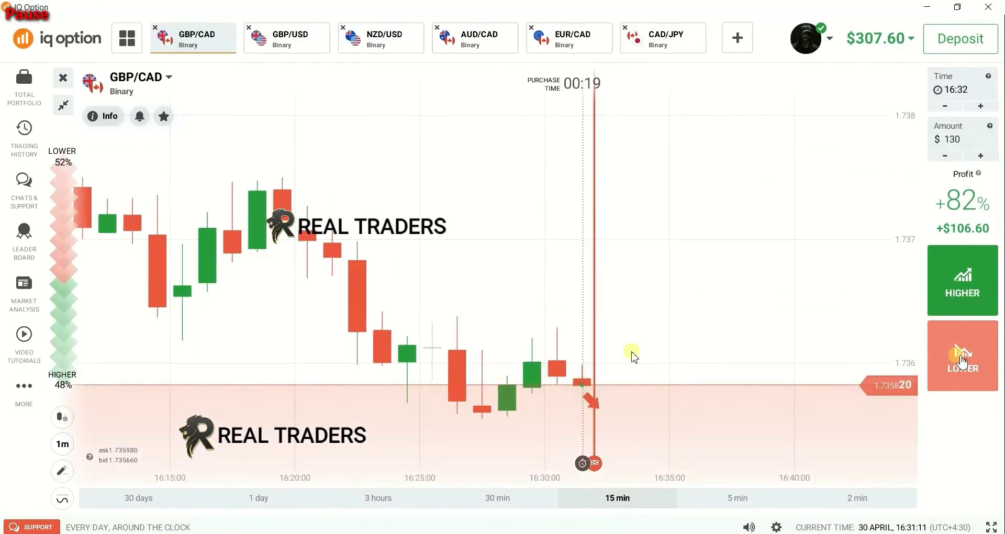
pyautogui.press('Print')
pyautogui.moveTo(759, 70); pyautogui.dragTo(9, 533)
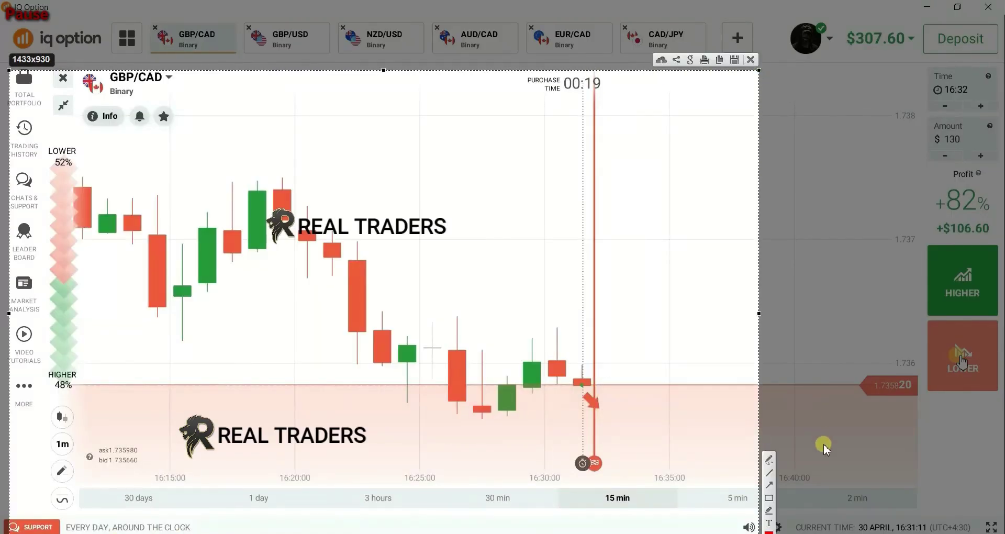
pyautogui.moveTo(69, 179)
pyautogui.mouseDown()
pyautogui.moveTo(157, 302)
pyautogui.moveTo(266, 189)
pyautogui.moveTo(294, 202)
pyautogui.moveTo(479, 413)
pyautogui.moveTo(557, 357)
pyautogui.moveTo(588, 382)
pyautogui.moveTo(646, 471)
pyautogui.moveTo(672, 482)
pyautogui.mouseUp()
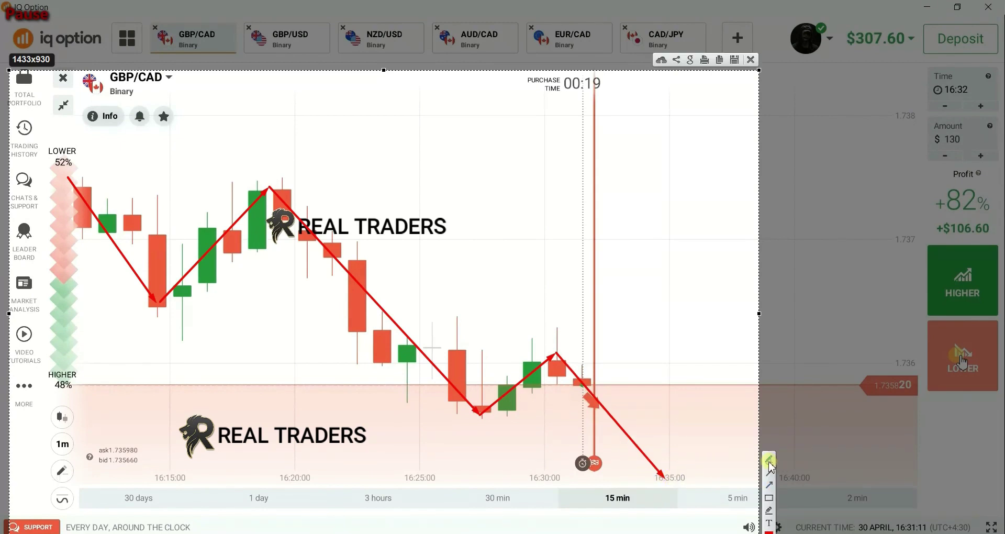
# Step: Circle the green candles within the downtrend with the pen and clear all drawings from the capture
pyautogui.moveTo(500, 419)
pyautogui.mouseDown()
pyautogui.moveTo(537, 401)
pyautogui.moveTo(514, 358)
pyautogui.mouseUp()
pyautogui.moveTo(513, 429); pyautogui.dragTo(531, 424)
pyautogui.moveTo(393, 373)
pyautogui.mouseDown()
pyautogui.moveTo(419, 348)
pyautogui.moveTo(404, 376)
pyautogui.mouseUp()
pyautogui.moveTo(257, 267)
pyautogui.mouseDown()
pyautogui.moveTo(283, 231)
pyautogui.moveTo(256, 268)
pyautogui.mouseUp()
pyautogui.moveTo(202, 325)
pyautogui.mouseDown()
pyautogui.moveTo(181, 220)
pyautogui.moveTo(182, 335)
pyautogui.mouseUp()
pyautogui.moveTo(103, 236)
pyautogui.mouseDown()
pyautogui.moveTo(118, 189)
pyautogui.moveTo(89, 265)
pyautogui.mouseUp()
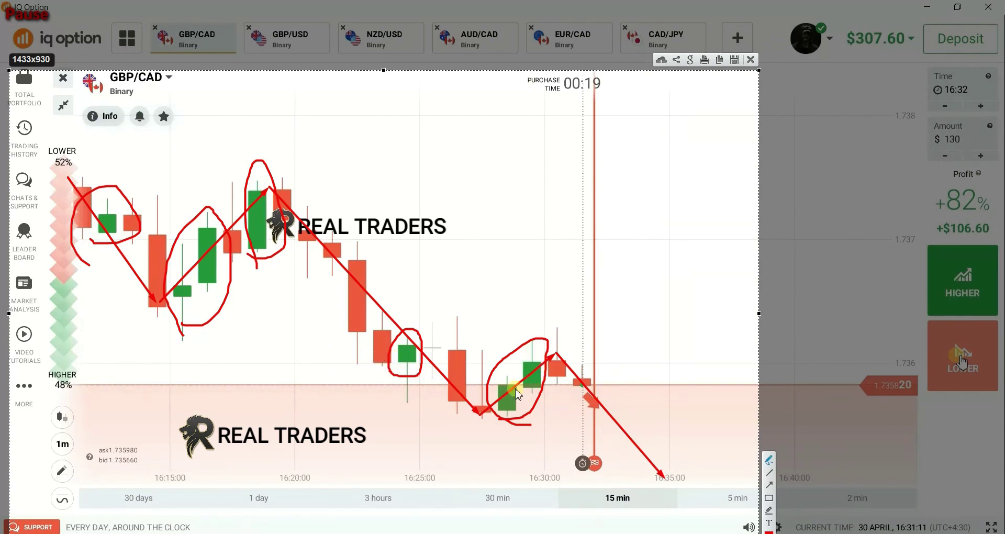
pyautogui.hotkey('ctrl', 'z')
pyautogui.hotkey('ctrl', 'z')
pyautogui.hotkey('ctrl', 'z')
pyautogui.hotkey('ctrl', 'z')
pyautogui.hotkey('ctrl', 'z')
pyautogui.hotkey('ctrl', 'z')
pyautogui.hotkey('ctrl', 'z')
pyautogui.hotkey('ctrl', 'z')
pyautogui.hotkey('ctrl', 'z')
pyautogui.hotkey('ctrl', 'z')
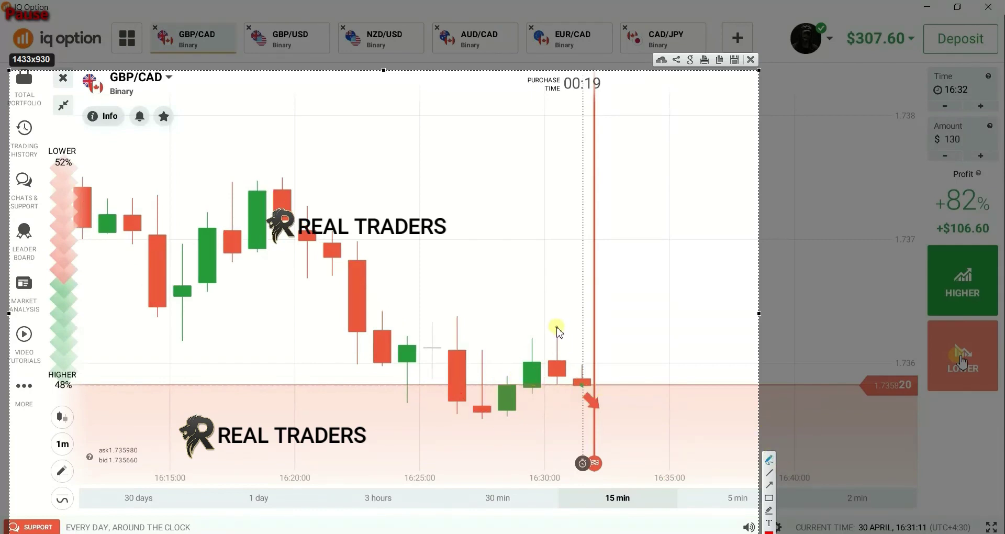
# Step: Circle the last two red candles and the 1.736 price label, and draw a horizontal line along that level
pyautogui.moveTo(557, 323)
pyautogui.mouseDown()
pyautogui.moveTo(548, 322)
pyautogui.moveTo(533, 377)
pyautogui.moveTo(590, 377)
pyautogui.moveTo(554, 316)
pyautogui.moveTo(550, 360)
pyautogui.moveTo(579, 333)
pyautogui.mouseUp()
pyautogui.hotkey('ctrl', 'z')
pyautogui.hotkey('ctrl', 'z')
pyautogui.moveTo(919, 374)
pyautogui.mouseDown()
pyautogui.moveTo(809, 364)
pyautogui.moveTo(369, 364)
pyautogui.mouseUp()
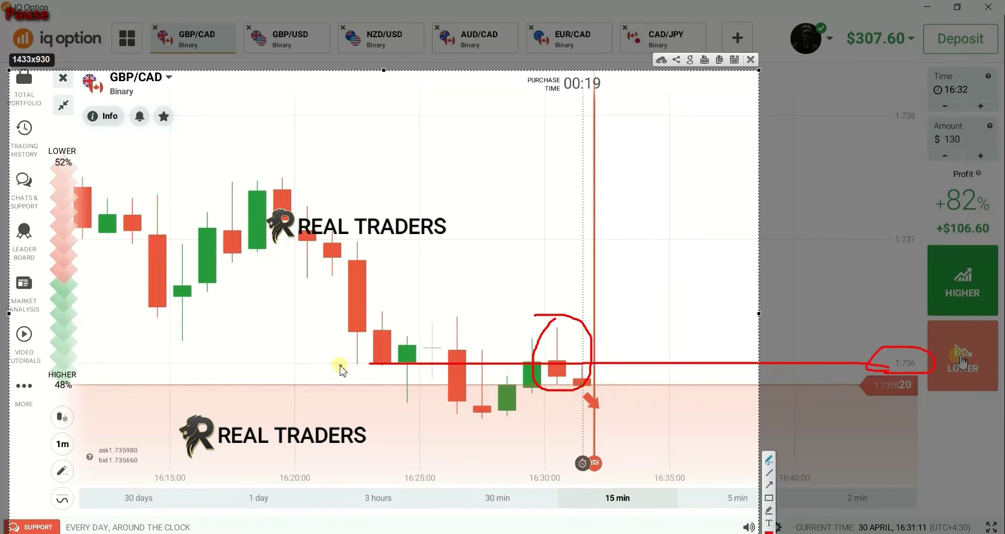
# Step: Clear the drawings, mark the newest candle below 1.736 with a short line, arrow and circle, and link it to the circled price label
pyautogui.hotkey('ctrl', 'z')
pyautogui.hotkey('ctrl', 'z')
pyautogui.hotkey('ctrl', 'z')
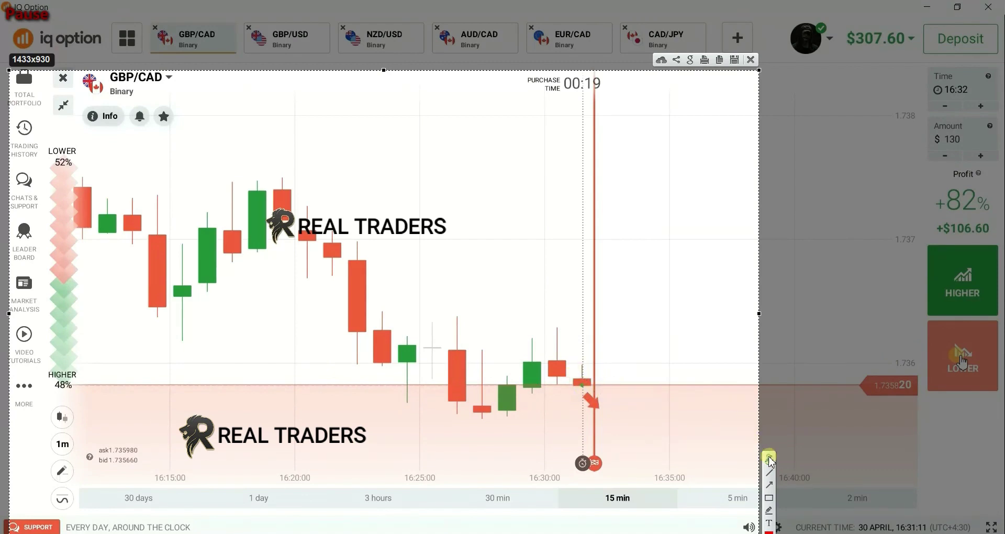
pyautogui.moveTo(595, 365); pyautogui.dragTo(571, 363)
pyautogui.moveTo(574, 364); pyautogui.dragTo(576, 364)
pyautogui.moveTo(607, 403)
pyautogui.mouseDown()
pyautogui.moveTo(606, 378)
pyautogui.moveTo(584, 370)
pyautogui.moveTo(605, 362)
pyautogui.mouseUp()
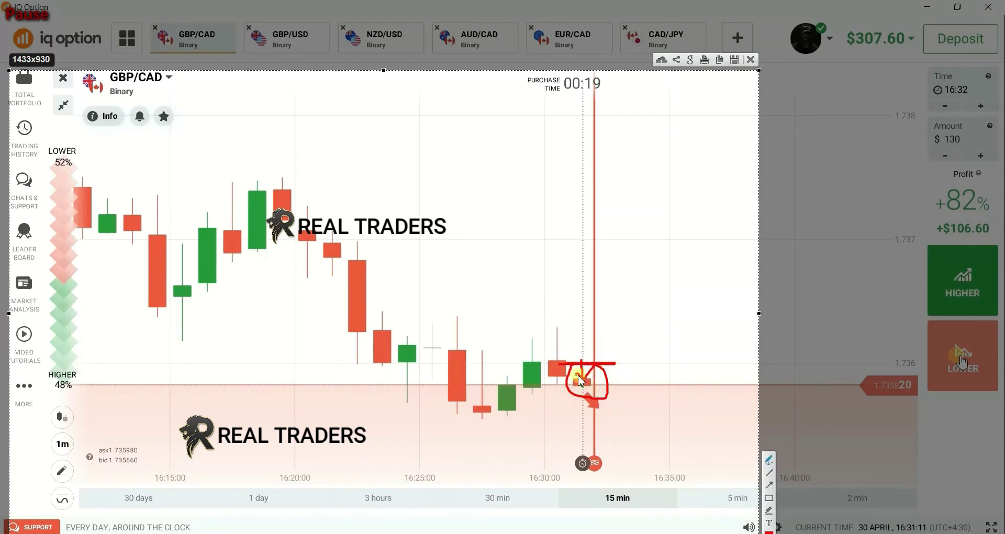
pyautogui.moveTo(859, 366)
pyautogui.mouseDown()
pyautogui.moveTo(866, 370)
pyautogui.moveTo(623, 368)
pyautogui.mouseUp()
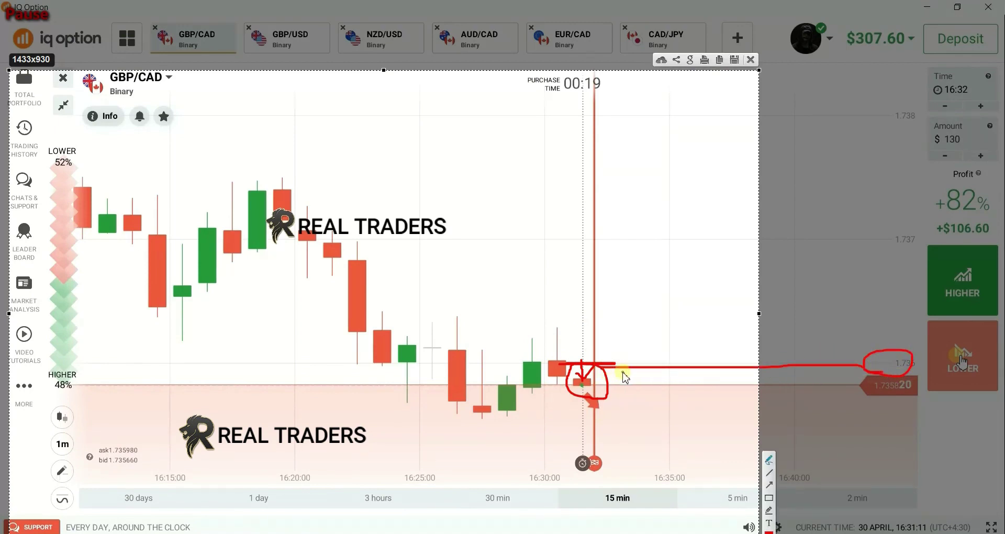
# Step: Sketch a downward arrow beneath the falling candles, circle the two recent green candles, and trace the swings into a projected downward arrow
pyautogui.moveTo(203, 325); pyautogui.dragTo(385, 431)
pyautogui.moveTo(325, 422); pyautogui.dragTo(383, 360)
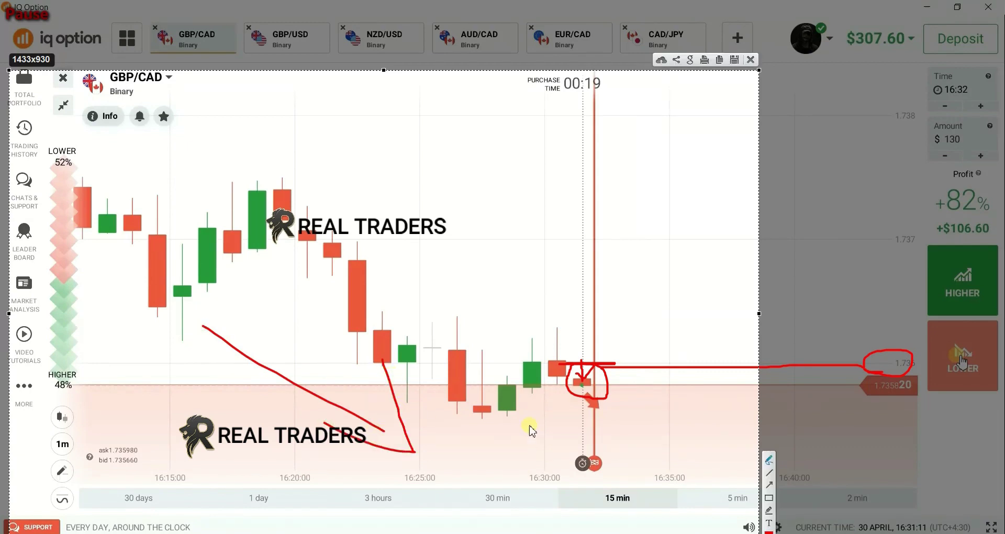
pyautogui.moveTo(500, 412); pyautogui.dragTo(500, 412)
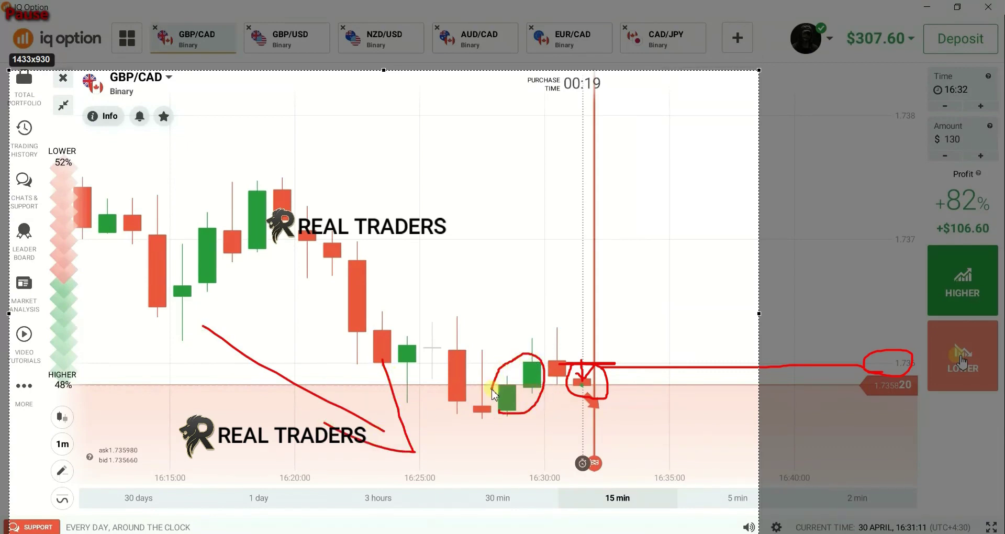
pyautogui.moveTo(63, 199)
pyautogui.mouseDown()
pyautogui.moveTo(157, 293)
pyautogui.moveTo(335, 257)
pyautogui.moveTo(475, 403)
pyautogui.moveTo(574, 370)
pyautogui.moveTo(654, 474)
pyautogui.mouseUp()
pyautogui.moveTo(606, 453); pyautogui.dragTo(678, 414)
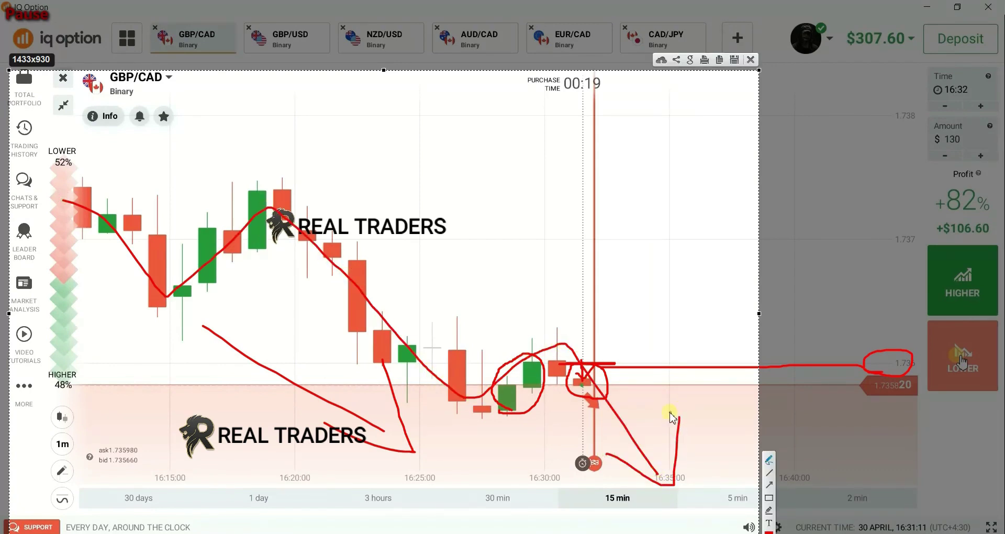
# Step: Close the chart capture and submit the $130 Lower trade on GBP/CAD in the resumed replay
pyautogui.click(752, 60)
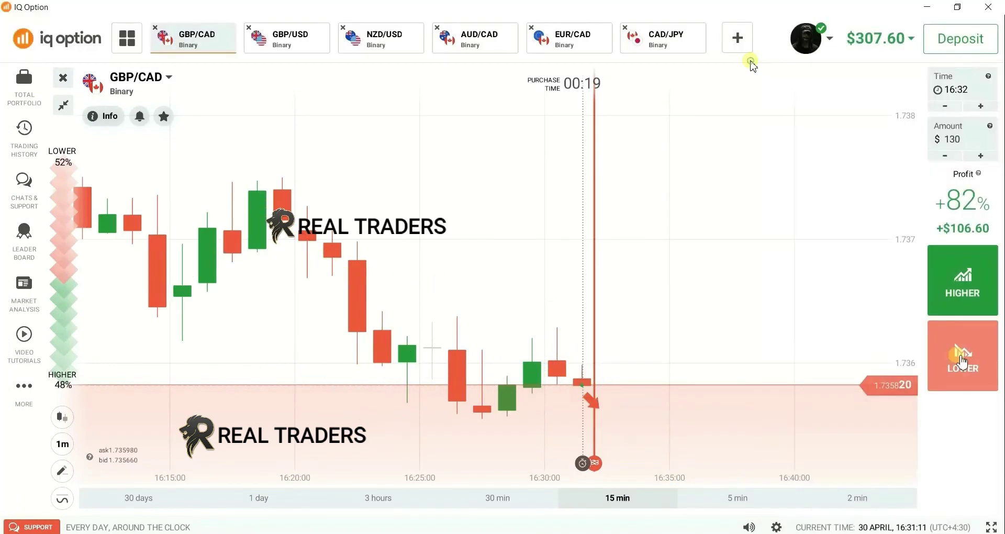
pyautogui.click(962, 361)
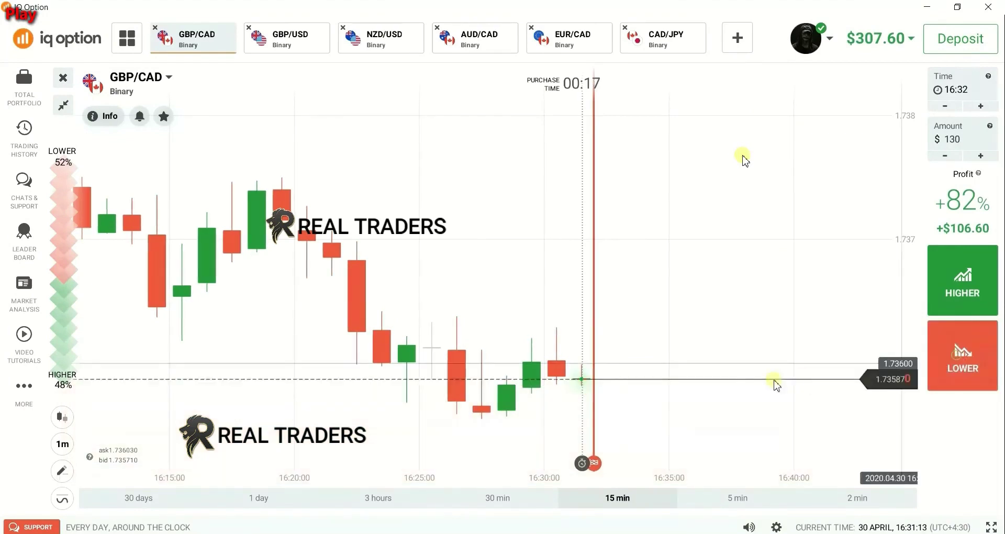
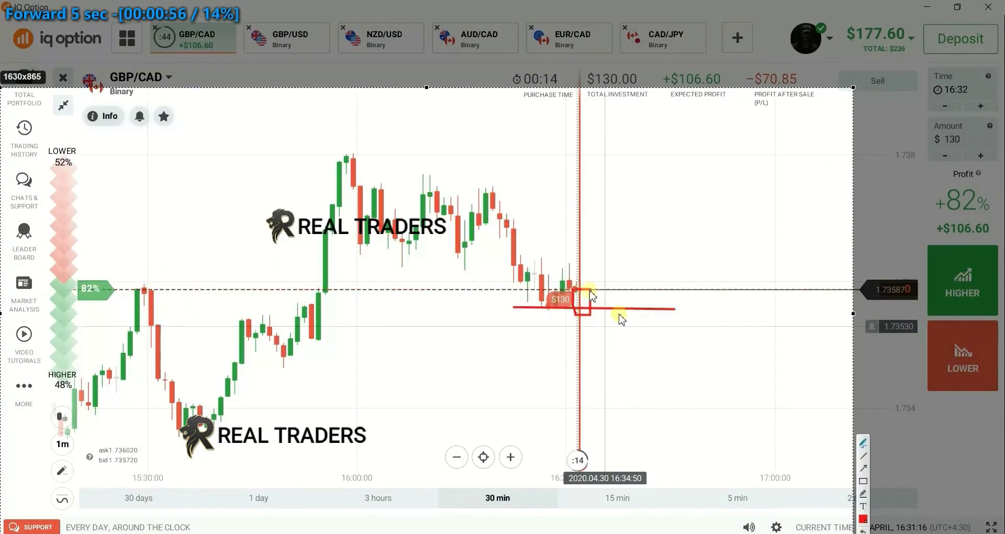
# Step: Advance the replay to the GBP/CAD trade result, pause it, and capture the chart for annotation with the Pen tool
pyautogui.press('Right')
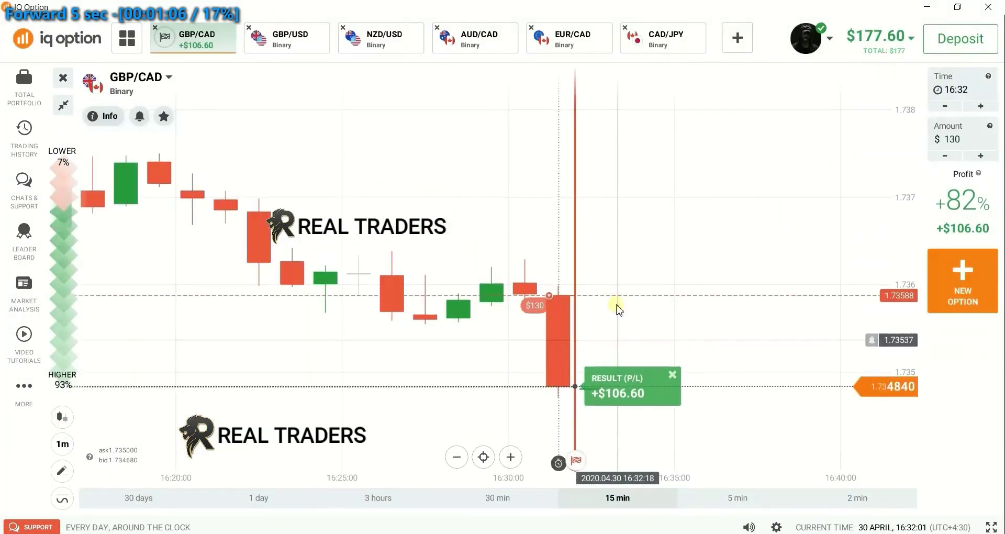
pyautogui.press('space')
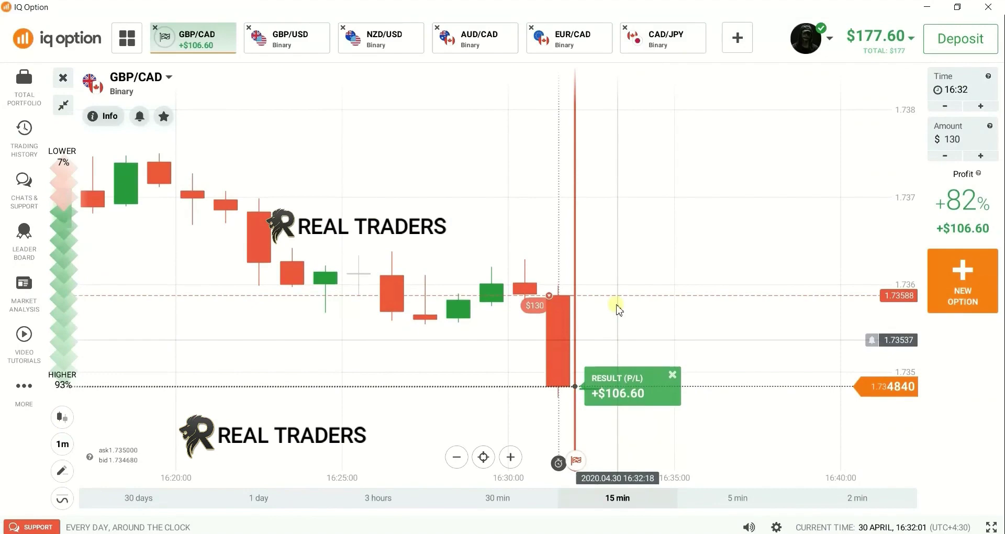
pyautogui.press('Print')
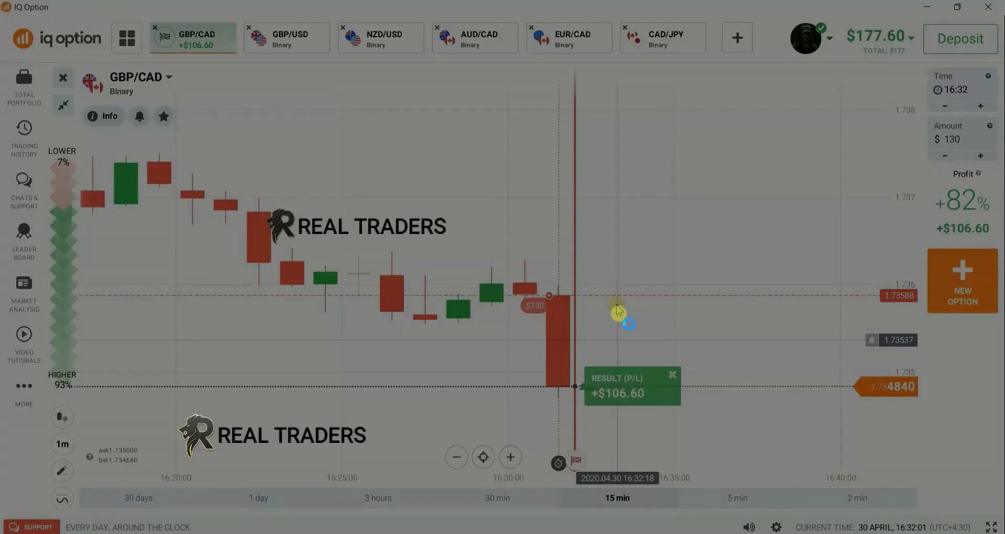
pyautogui.moveTo(825, 126); pyautogui.dragTo(59, 464)
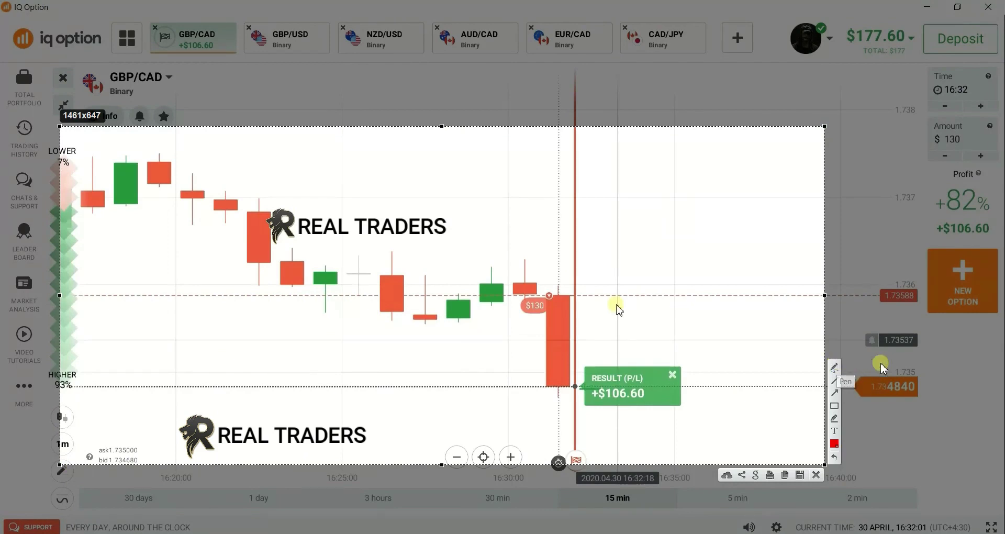
pyautogui.click(835, 369)
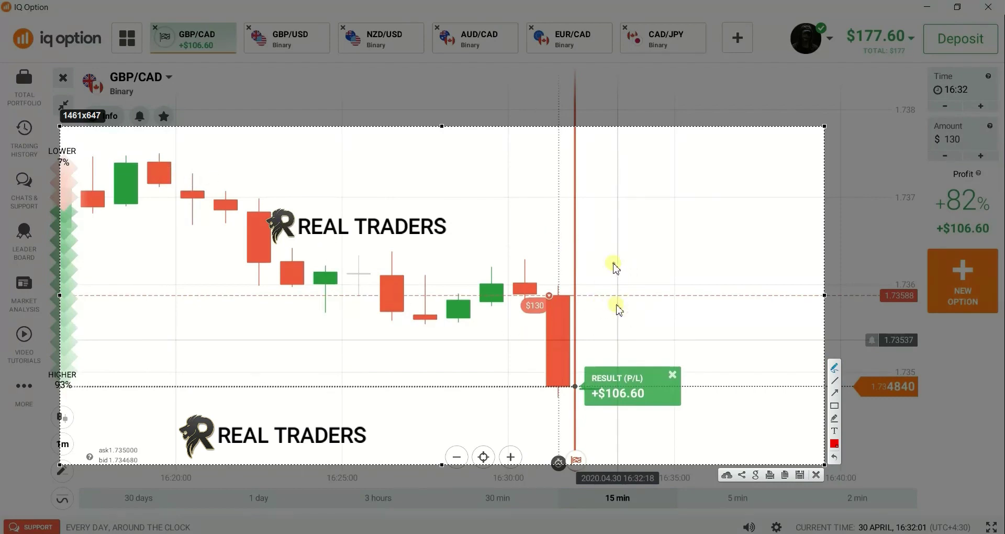
# Step: Draw a short horizontal line across the middle of the latest long red candle on the capture
pyautogui.click(564, 313)
pyautogui.click(559, 315)
pyautogui.moveTo(568, 331); pyautogui.dragTo(593, 332)
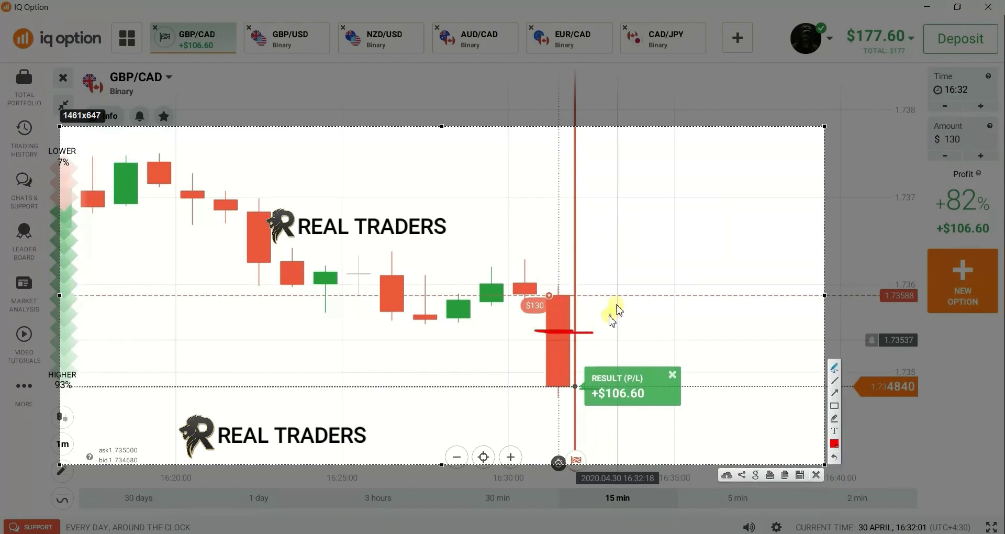
pyautogui.click(547, 314)
pyautogui.moveTo(556, 336); pyautogui.dragTo(595, 341)
# Step: Circle the small red candle near 1.737, underline the neighbouring candles' lows, and undo those marks
pyautogui.moveTo(202, 168)
pyautogui.mouseDown()
pyautogui.moveTo(183, 176)
pyautogui.moveTo(209, 212)
pyautogui.moveTo(209, 193)
pyautogui.moveTo(182, 211)
pyautogui.moveTo(177, 191)
pyautogui.moveTo(168, 214)
pyautogui.moveTo(246, 214)
pyautogui.moveTo(118, 216)
pyautogui.mouseUp()
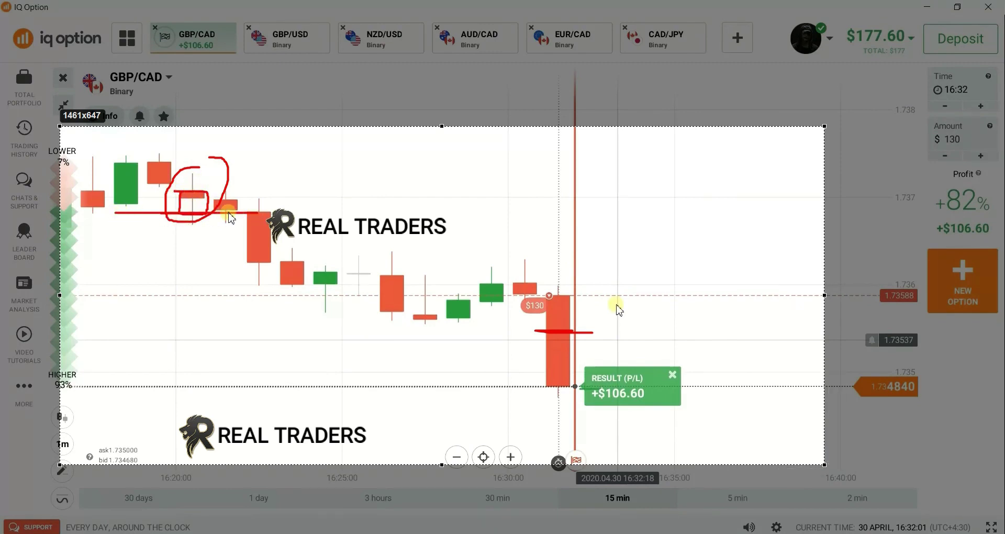
pyautogui.moveTo(230, 217)
pyautogui.mouseDown()
pyautogui.moveTo(194, 211)
pyautogui.moveTo(196, 199)
pyautogui.moveTo(166, 200)
pyautogui.moveTo(217, 211)
pyautogui.mouseUp()
pyautogui.hotkey('ctrl', 'z')
pyautogui.hotkey('ctrl', 'z')
pyautogui.hotkey('ctrl', 'z')
pyautogui.moveTo(261, 132)
pyautogui.mouseDown()
pyautogui.moveTo(209, 177)
pyautogui.moveTo(270, 178)
pyautogui.mouseUp()
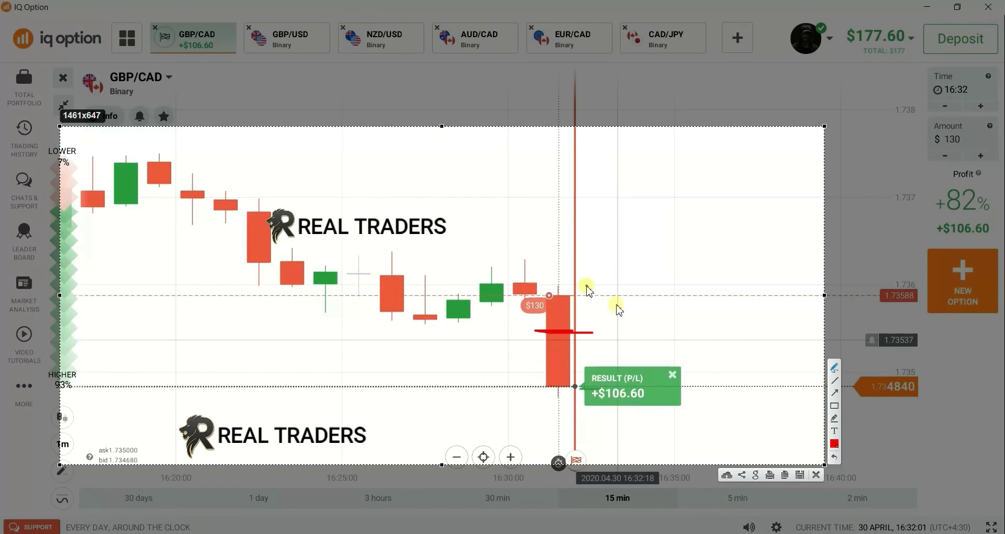
# Step: Close the capture and remove all drawn lines from the GBP/USD chart
pyautogui.click(817, 475)
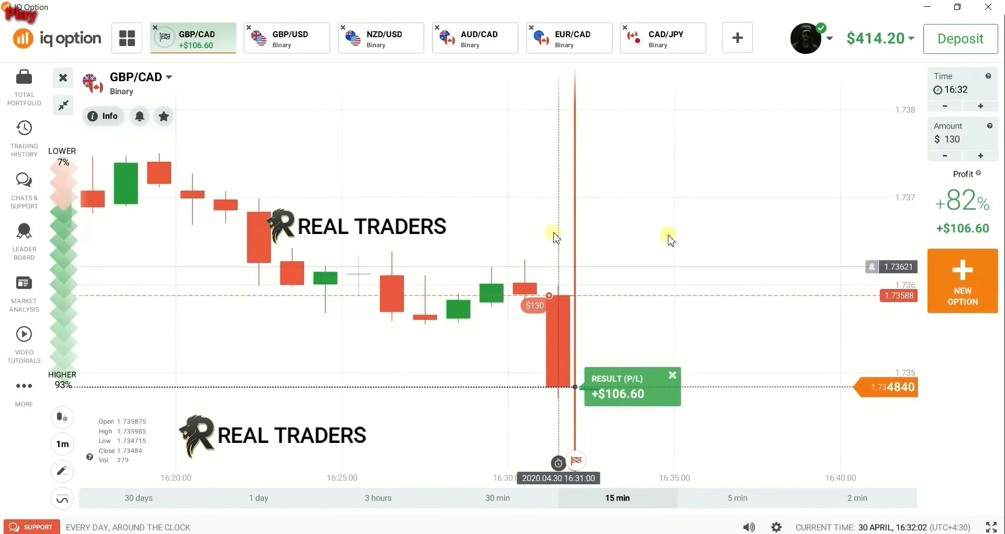
pyautogui.click(290, 42)
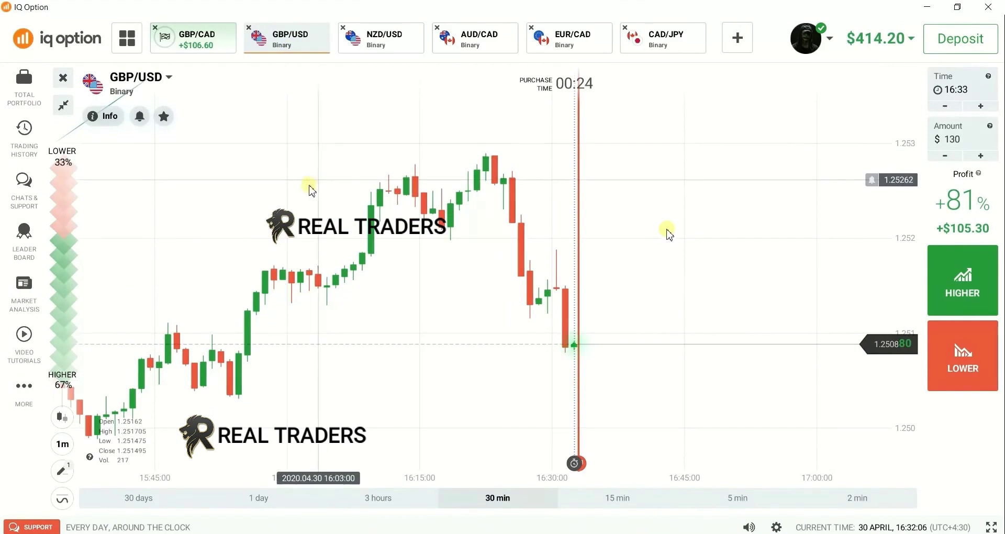
pyautogui.click(62, 471)
pyautogui.click(352, 359)
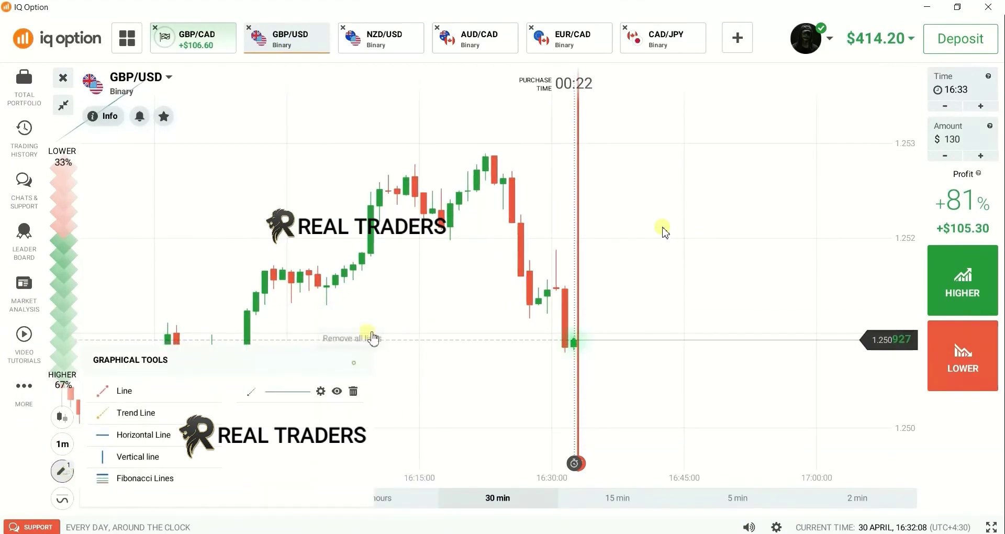
pyautogui.click(392, 294)
# Step: On the NZD/USD chart, place a horizontal line at about 0.6137 along the 08:31 candle's close
pyautogui.click(400, 47)
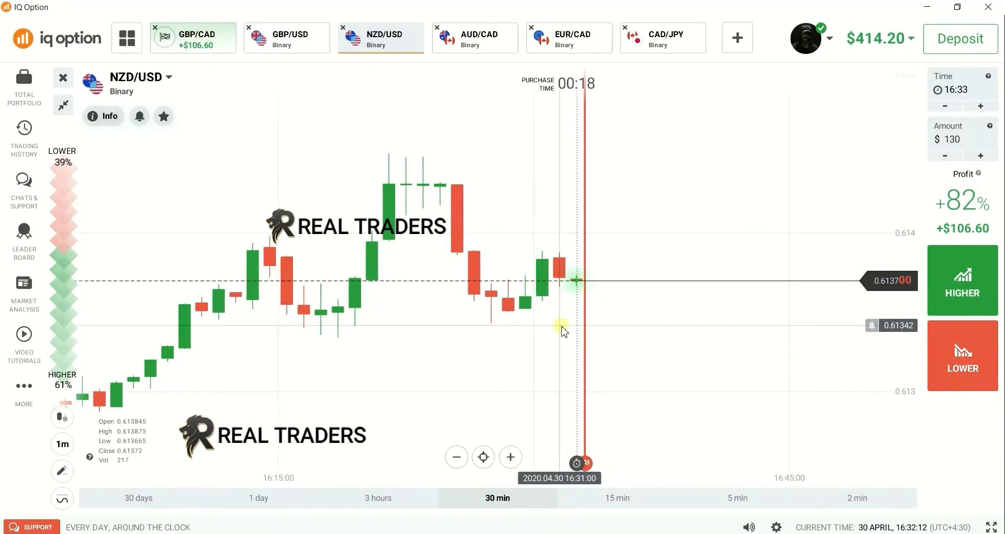
pyautogui.scroll(-5, 562, 330)
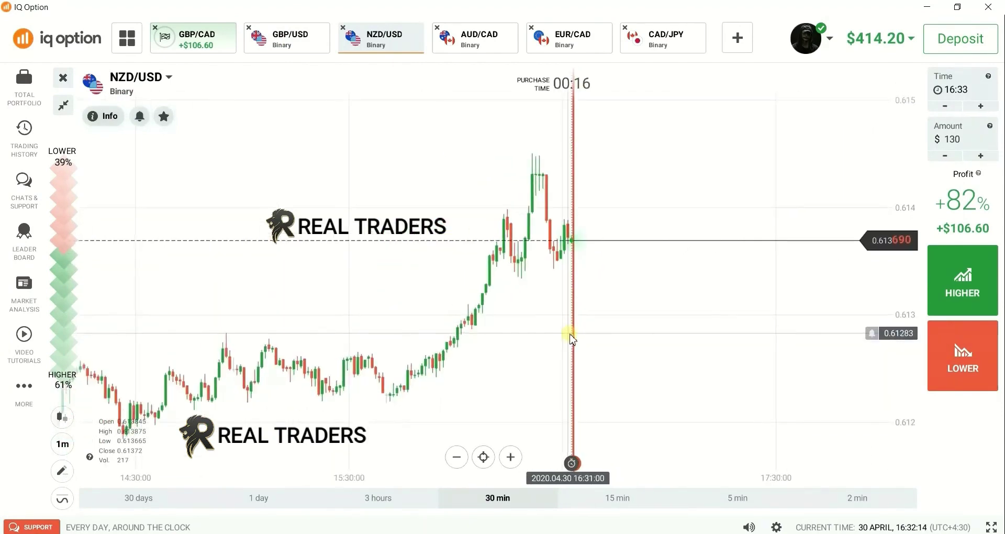
pyautogui.scroll(-3, 588, 313)
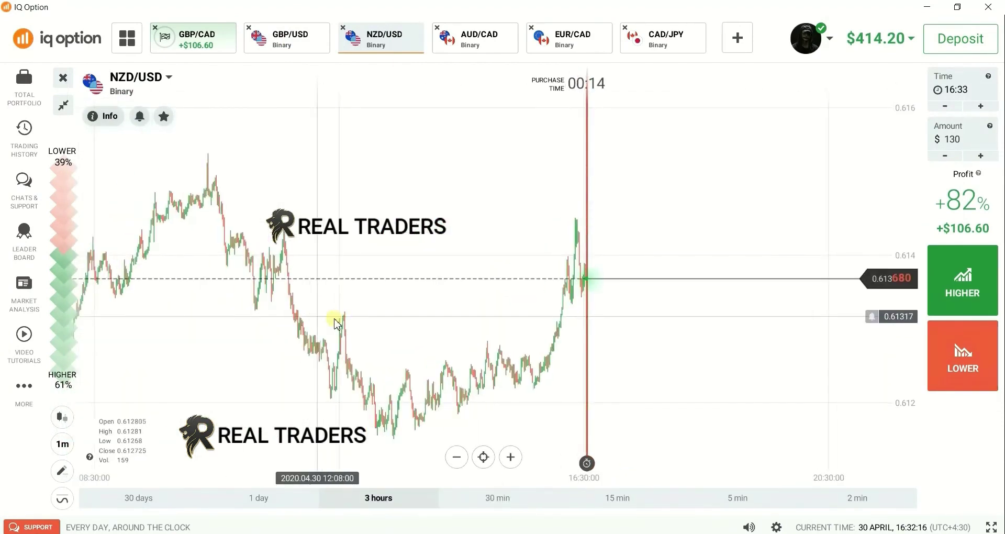
pyautogui.scroll(8, 336, 324)
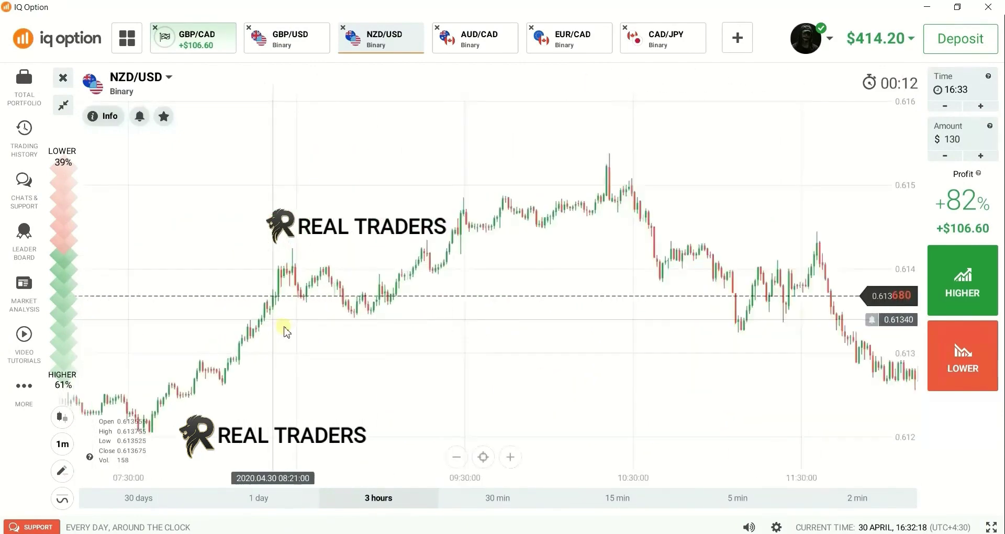
pyautogui.scroll(4, 209, 386)
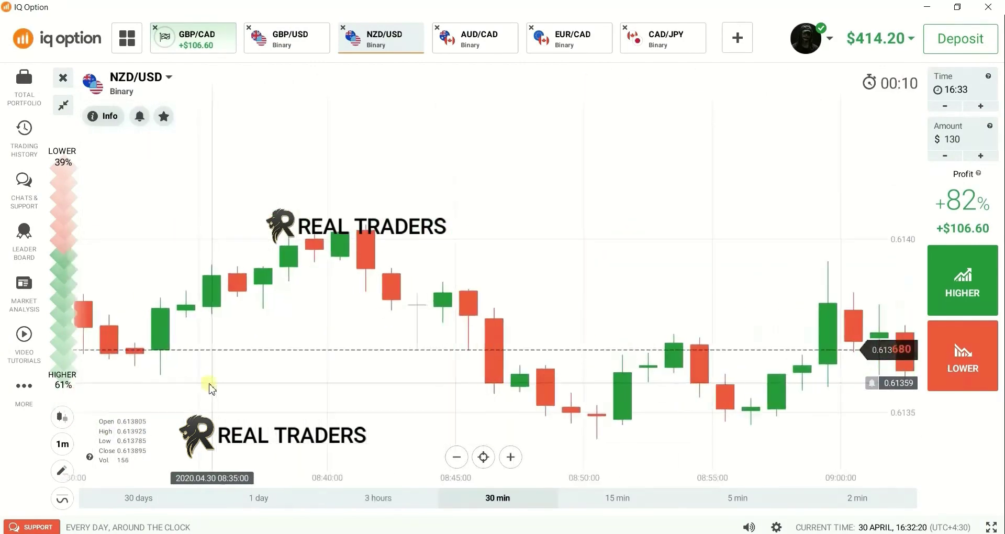
pyautogui.click(66, 476)
pyautogui.click(128, 433)
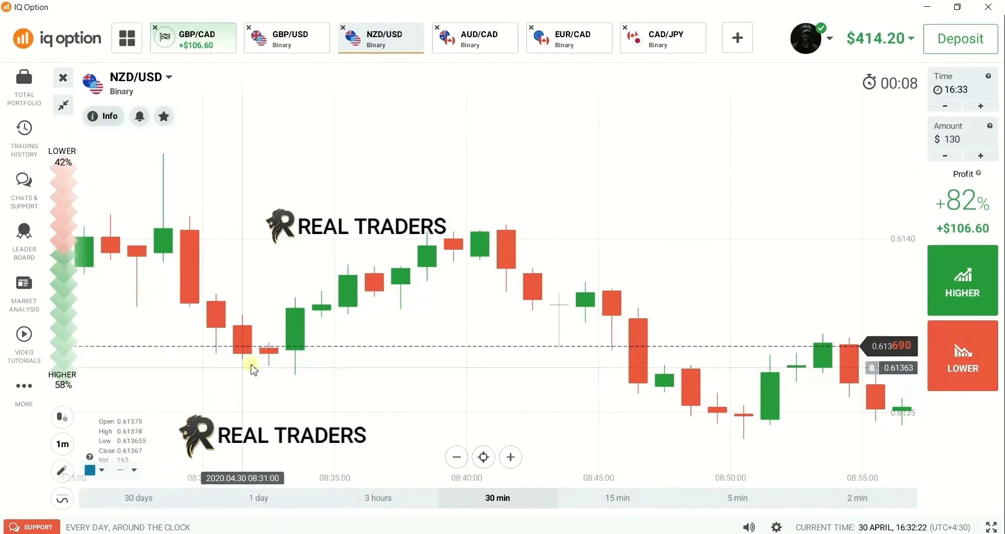
pyautogui.click(269, 356)
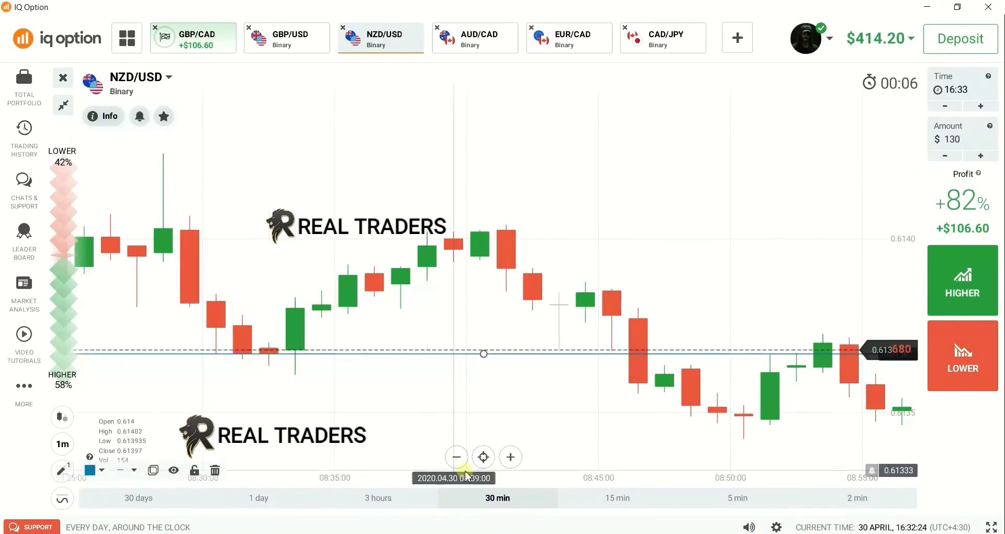
# Step: Examine the latest NZD/USD candles around the horizontal levels and compare them with the GBP/USD chart
pyautogui.click(484, 457)
pyautogui.scroll(2, 618, 383)
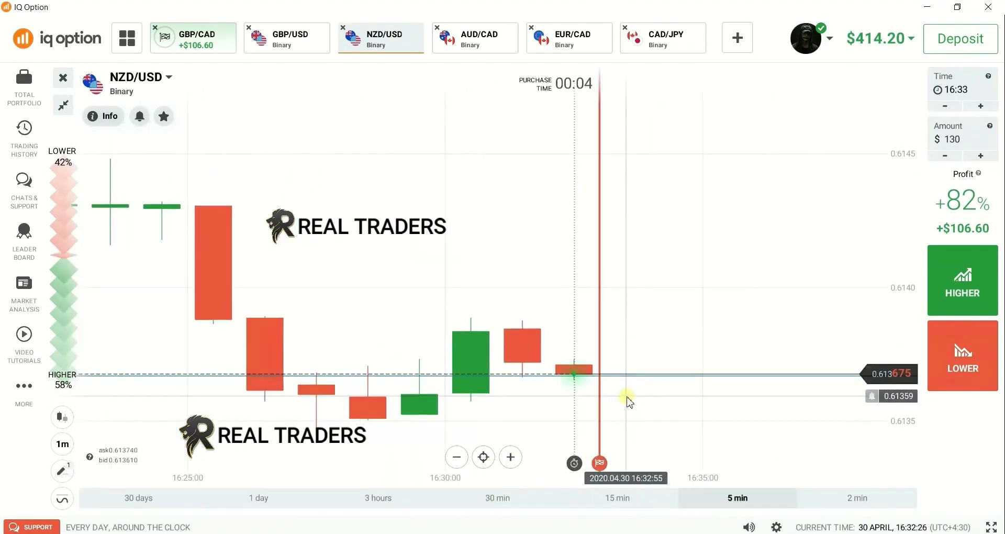
pyautogui.scroll(-1, 604, 416)
pyautogui.scroll(-2, 608, 414)
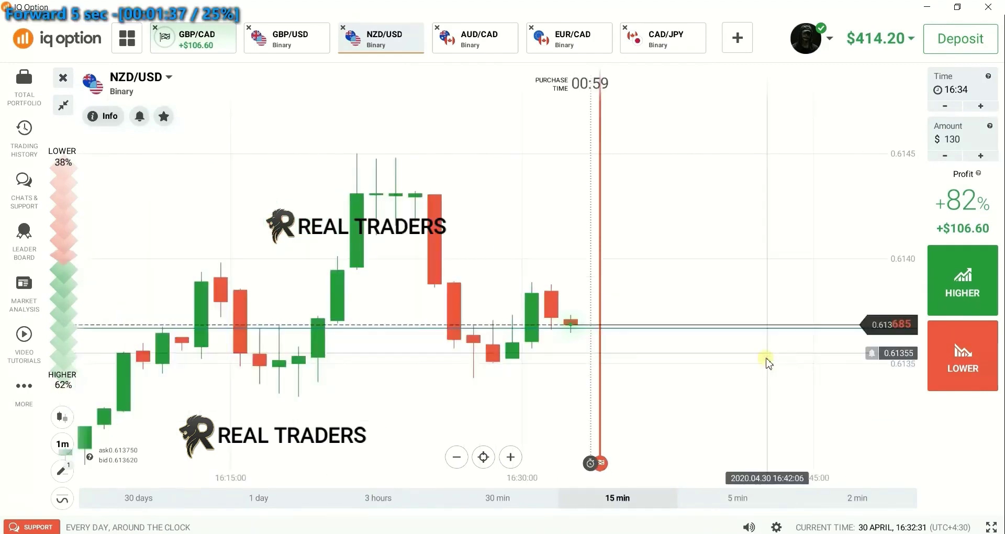
pyautogui.scroll(-2, 765, 359)
pyautogui.click(580, 46)
pyautogui.click(293, 45)
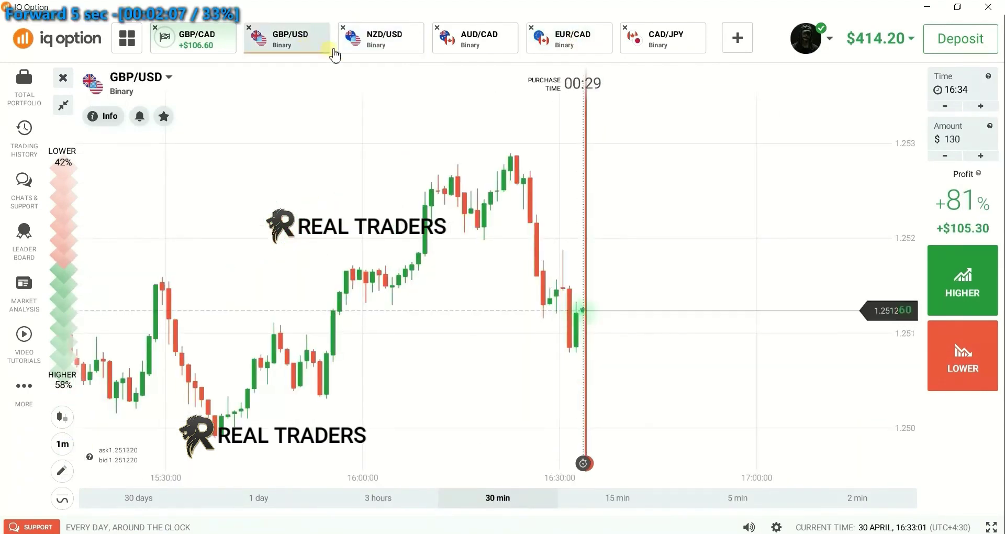
pyautogui.click(370, 47)
pyautogui.scroll(-2, 382, 247)
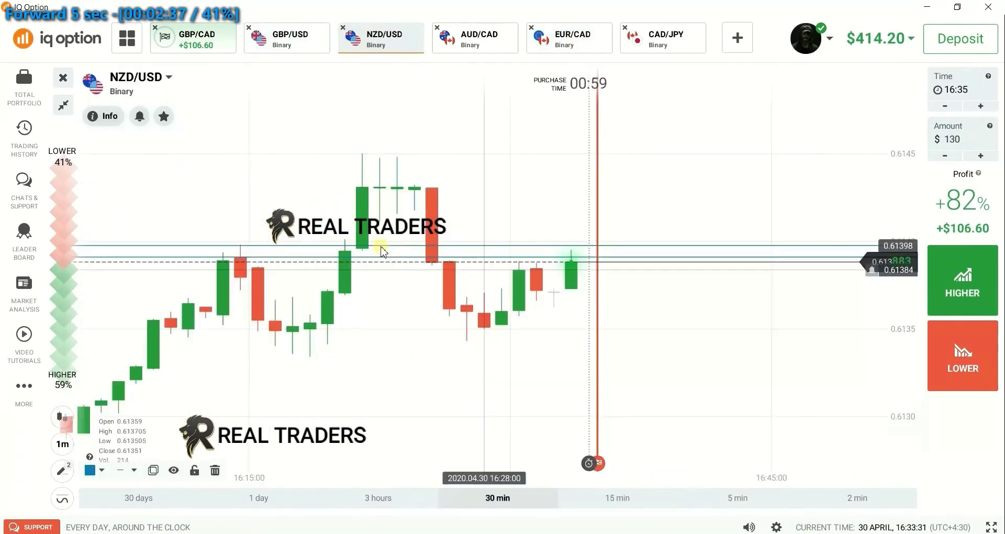
pyautogui.scroll(2, 579, 382)
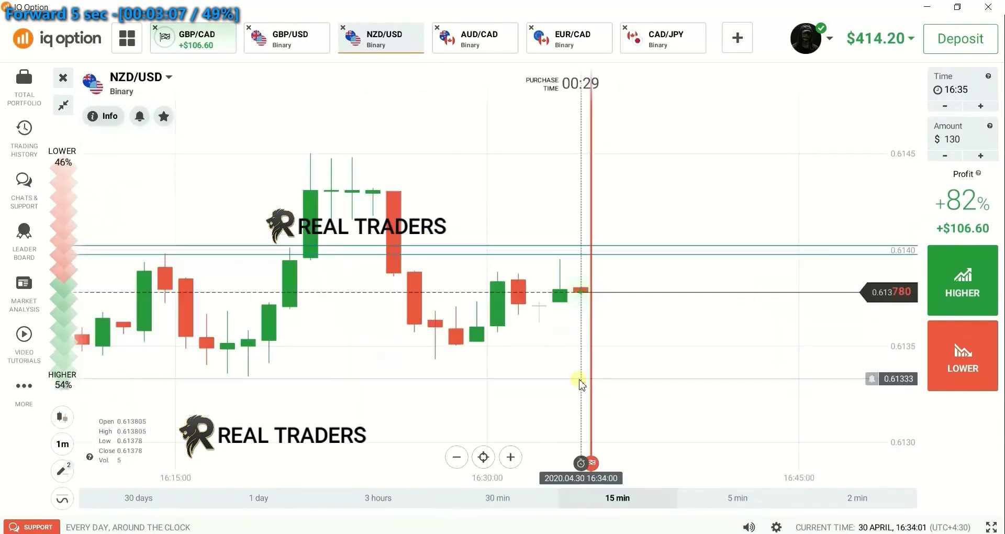
pyautogui.scroll(-2, 467, 390)
# Step: Pause the replay on the GBP/USD chart and capture its candles for annotation with the Pen tool
pyautogui.click(287, 38)
pyautogui.click(963, 356)
pyautogui.press('Print')
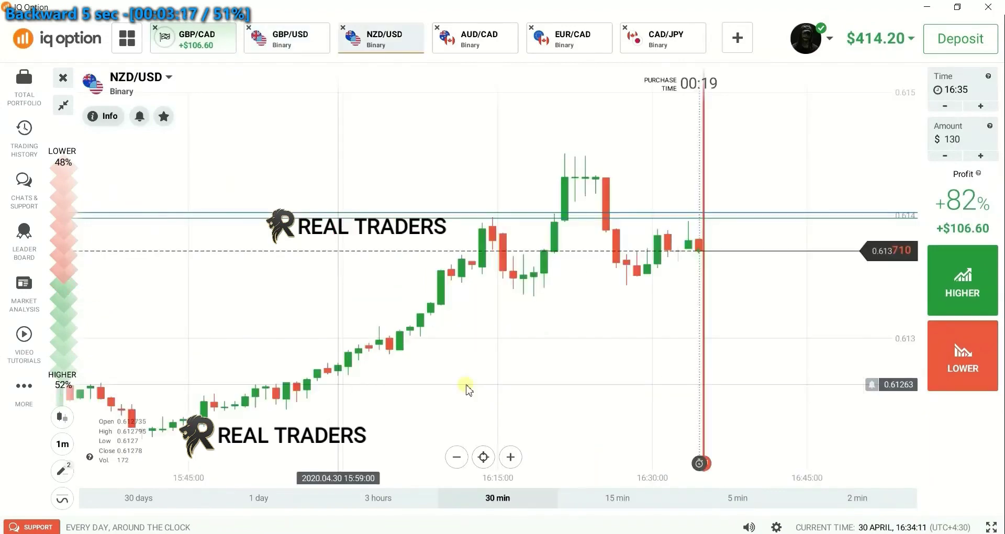
pyautogui.scroll(3, 644, 314)
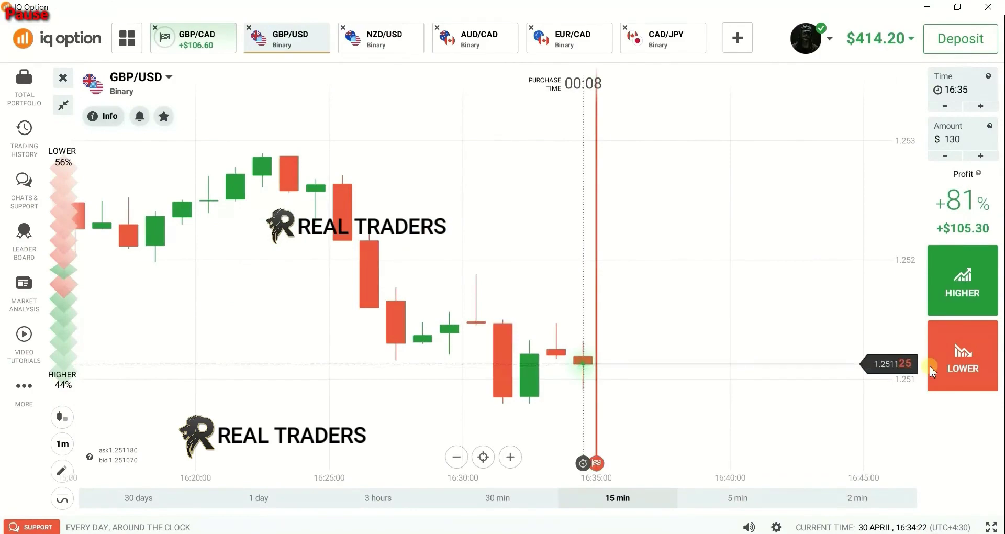
pyautogui.press('Print')
pyautogui.moveTo(852, 38)
pyautogui.mouseDown()
pyautogui.moveTo(841, 90)
pyautogui.moveTo(231, 438)
pyautogui.moveTo(27, 484)
pyautogui.mouseUp()
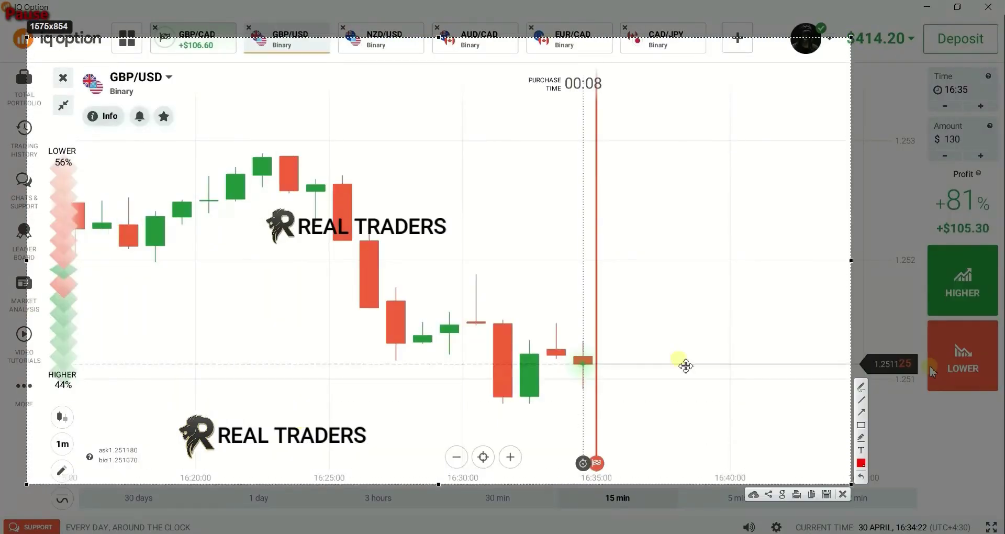
pyautogui.click(861, 388)
# Step: Trace the decline and pullback, circle the two upper-wick candles, sketch the drop and bounce between them, and link the circles with an arc
pyautogui.moveTo(314, 187)
pyautogui.mouseDown()
pyautogui.moveTo(384, 287)
pyautogui.moveTo(409, 350)
pyautogui.moveTo(457, 320)
pyautogui.moveTo(473, 292)
pyautogui.moveTo(461, 323)
pyautogui.moveTo(497, 301)
pyautogui.moveTo(474, 264)
pyautogui.moveTo(478, 329)
pyautogui.moveTo(500, 394)
pyautogui.moveTo(516, 387)
pyautogui.mouseUp()
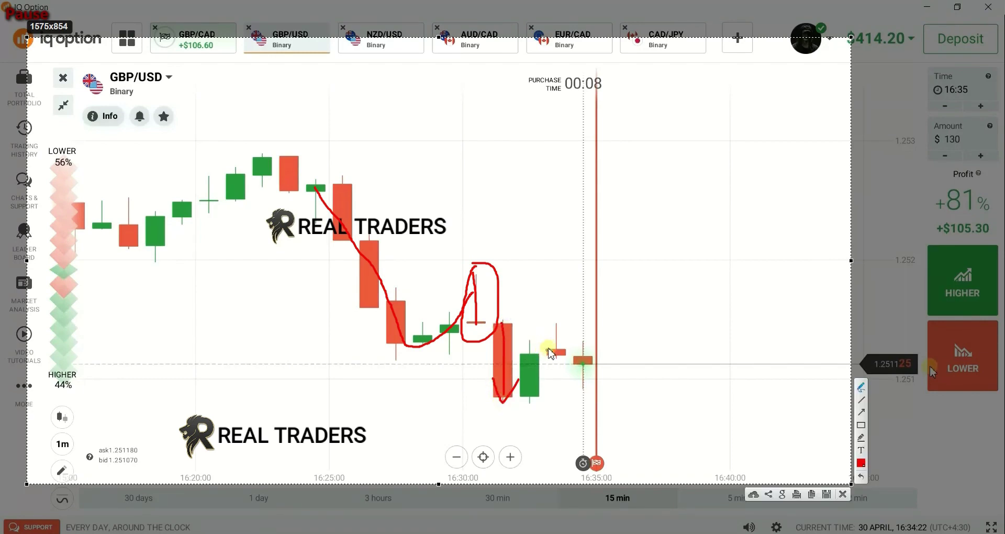
pyautogui.moveTo(549, 350)
pyautogui.mouseDown()
pyautogui.moveTo(522, 366)
pyautogui.moveTo(526, 398)
pyautogui.moveTo(545, 368)
pyautogui.moveTo(524, 390)
pyautogui.moveTo(540, 352)
pyautogui.mouseUp()
pyautogui.hotkey('ctrl', 'z')
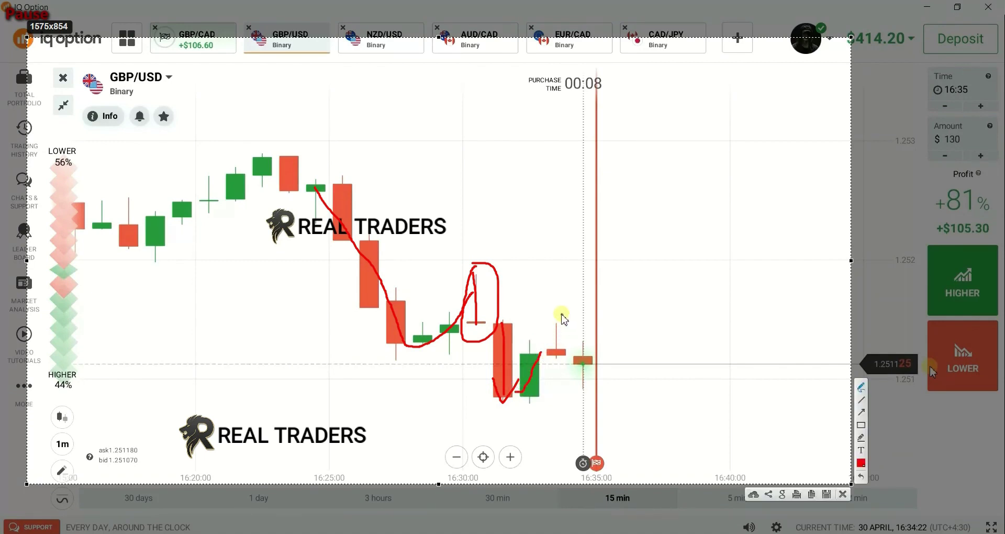
pyautogui.moveTo(563, 317)
pyautogui.mouseDown()
pyautogui.moveTo(538, 333)
pyautogui.moveTo(585, 335)
pyautogui.moveTo(558, 322)
pyautogui.moveTo(556, 349)
pyautogui.mouseUp()
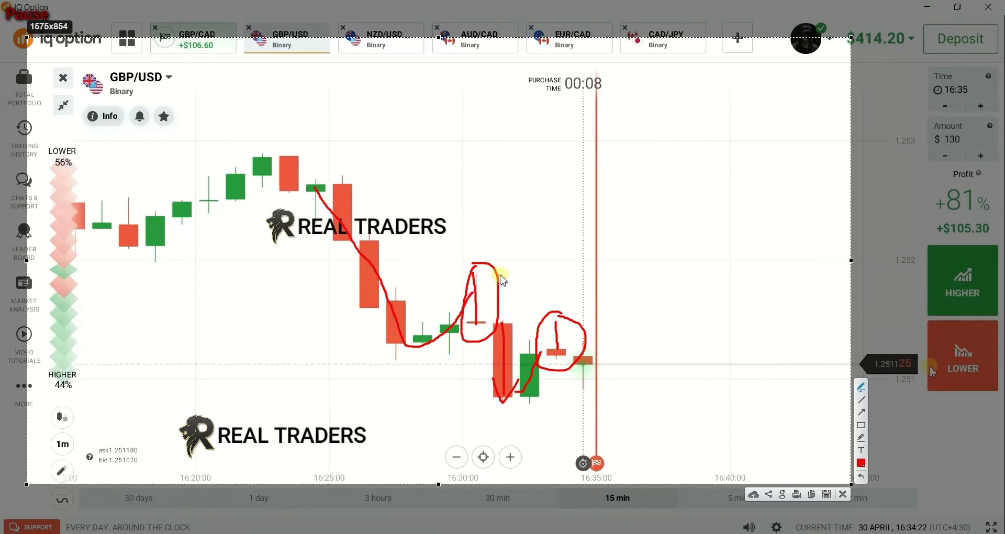
pyautogui.moveTo(502, 276); pyautogui.dragTo(548, 314)
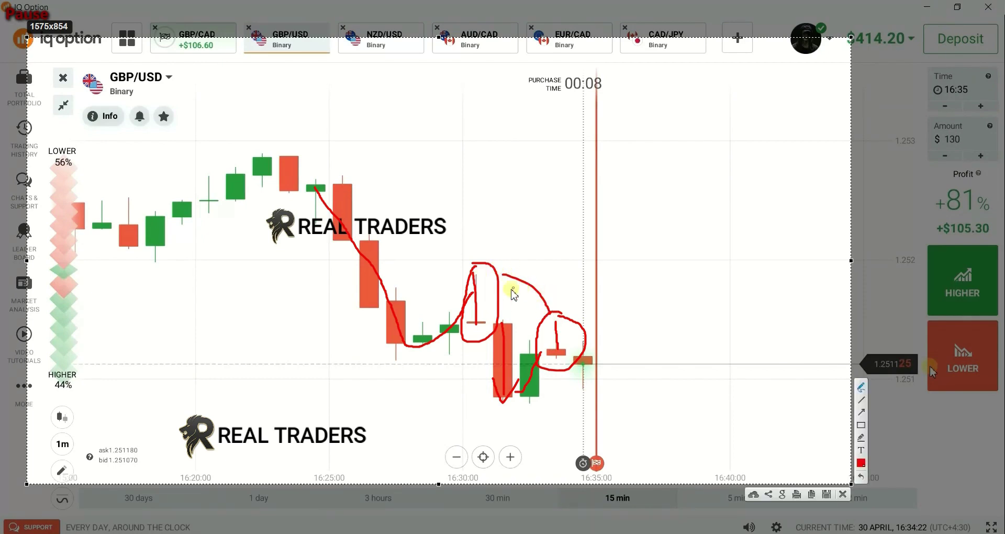
# Step: Clear the marks after the first circle, and bracket the newest candle with two short horizontal lines joined by a downward arrow
pyautogui.hotkey('ctrl', 'z')
pyautogui.hotkey('ctrl', 'z')
pyautogui.hotkey('ctrl', 'z')
pyautogui.hotkey('ctrl', 'z')
pyautogui.hotkey('ctrl', 'z')
pyautogui.hotkey('ctrl', 'z')
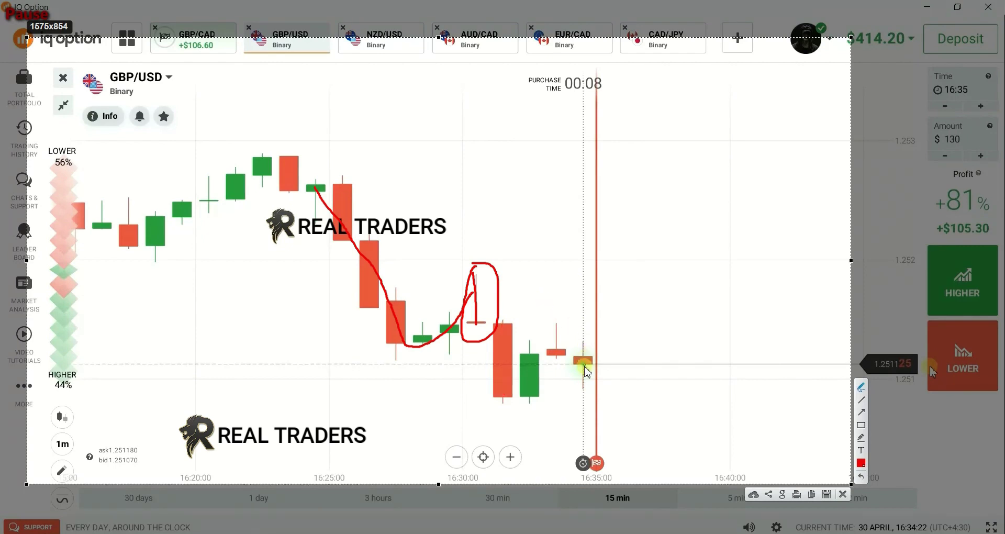
pyautogui.moveTo(586, 356)
pyautogui.mouseDown()
pyautogui.moveTo(562, 355)
pyautogui.moveTo(604, 356)
pyautogui.mouseUp()
pyautogui.moveTo(563, 389)
pyautogui.mouseDown()
pyautogui.moveTo(610, 389)
pyautogui.moveTo(564, 389)
pyautogui.mouseUp()
pyautogui.moveTo(585, 356)
pyautogui.mouseDown()
pyautogui.moveTo(585, 386)
pyautogui.moveTo(615, 363)
pyautogui.mouseUp()
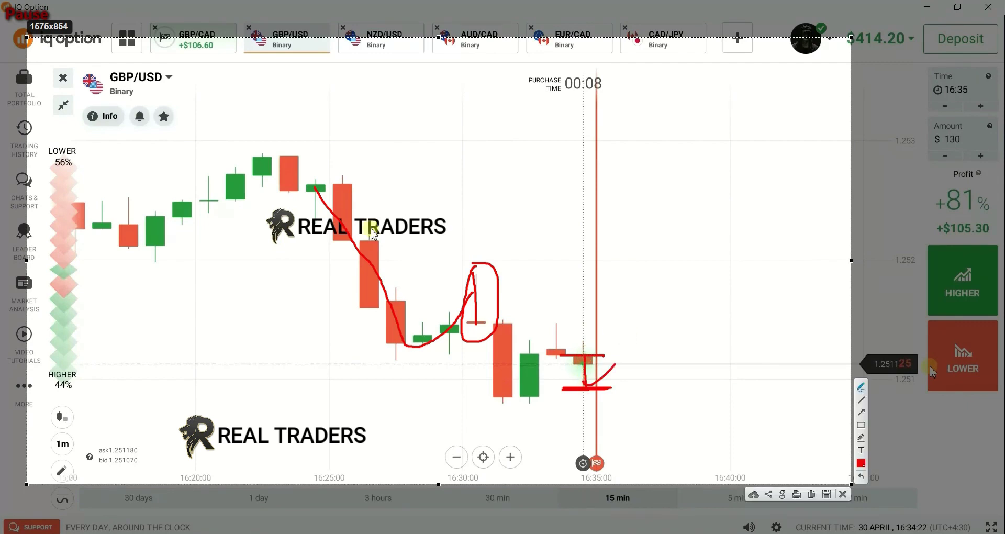
# Step: Sketch a large downward arrow above the decline, and undo it together with the small arrow on the newest candle
pyautogui.moveTo(354, 132)
pyautogui.mouseDown()
pyautogui.moveTo(592, 264)
pyautogui.moveTo(583, 287)
pyautogui.mouseUp()
pyautogui.moveTo(544, 270)
pyautogui.mouseDown()
pyautogui.moveTo(583, 303)
pyautogui.moveTo(615, 255)
pyautogui.mouseUp()
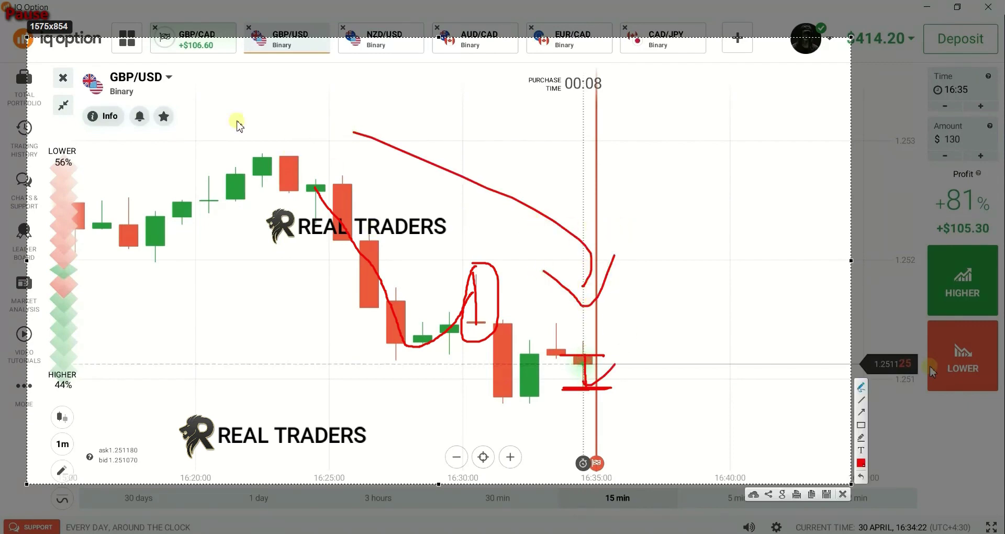
pyautogui.hotkey('ctrl', 'z')
# Step: Replace the lower short line with a long horizontal line along the recent lows just below 1.251, and close the capture
pyautogui.hotkey('ctrl', 'z')
pyautogui.hotkey('ctrl', 'z')
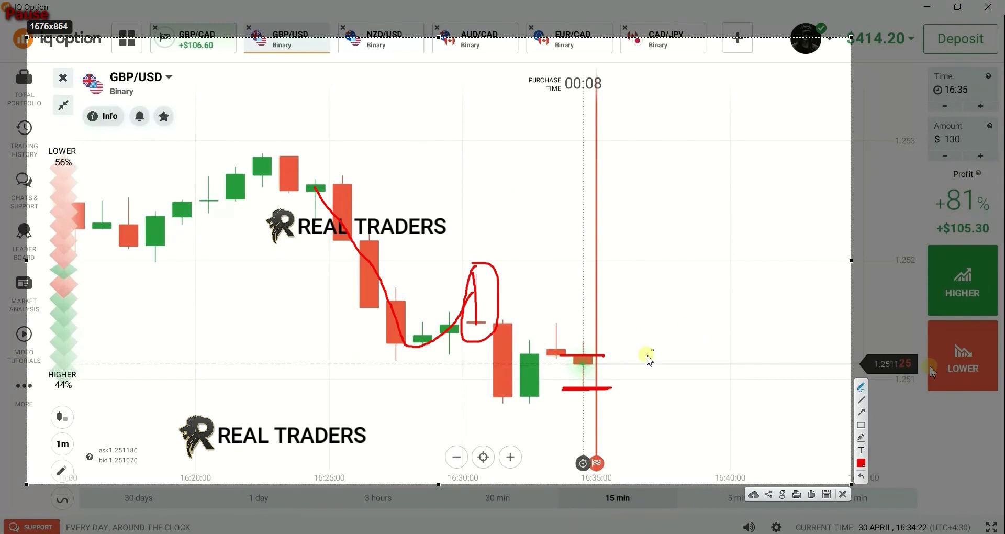
pyautogui.hotkey('ctrl', 'z')
pyautogui.moveTo(485, 399); pyautogui.dragTo(700, 404)
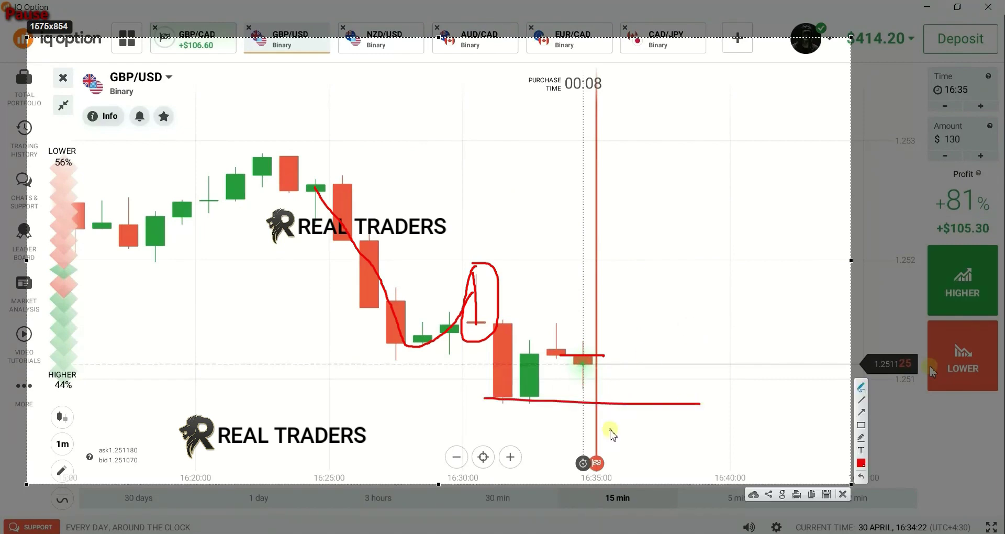
pyautogui.click(843, 495)
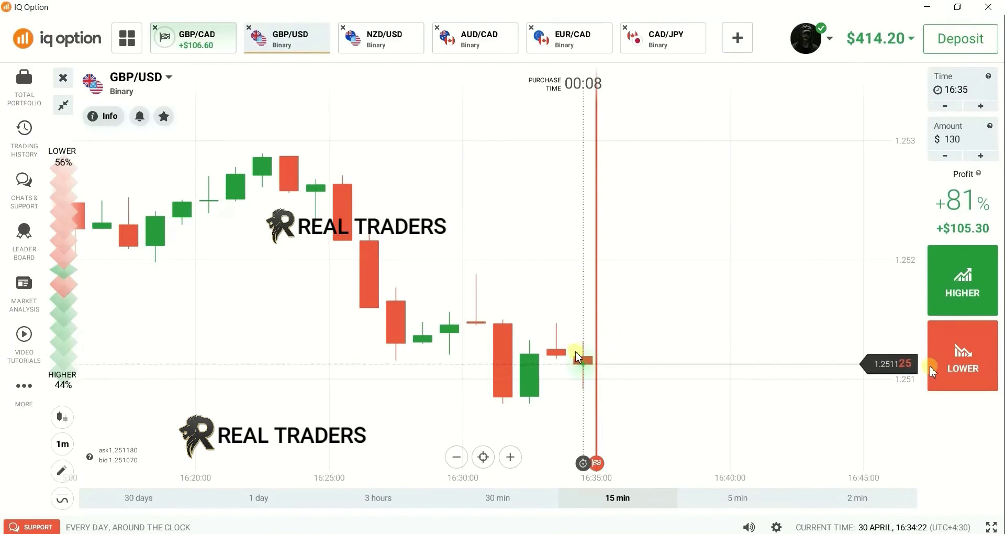
# Step: Place a $130 LOWER option on GBP/USD with the 16:35 expiry
pyautogui.click(936, 370)
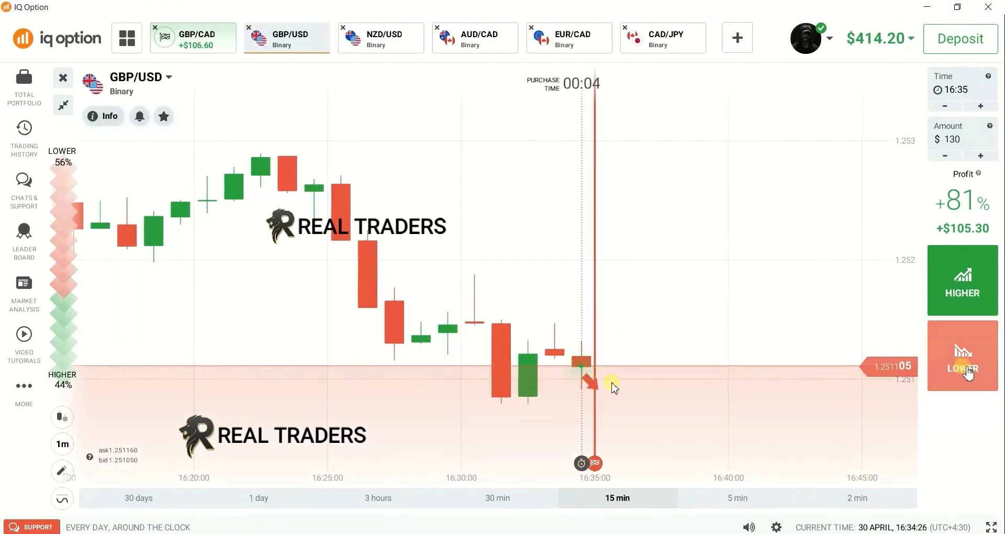
pyautogui.click(965, 365)
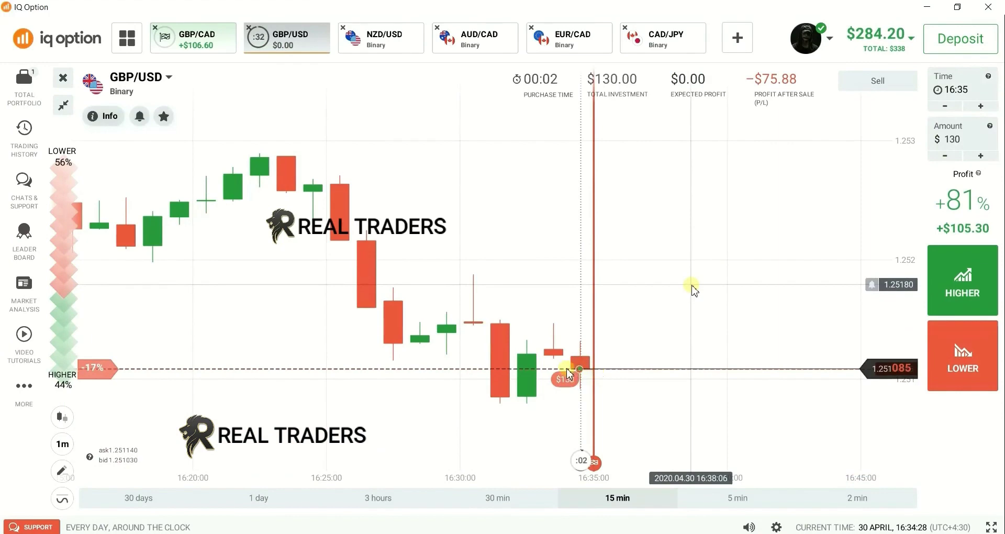
# Step: Capture the chart area around the open GBP/USD trade and mark the entry level at the newest candle with freehand horizontal strokes
pyautogui.press('space')
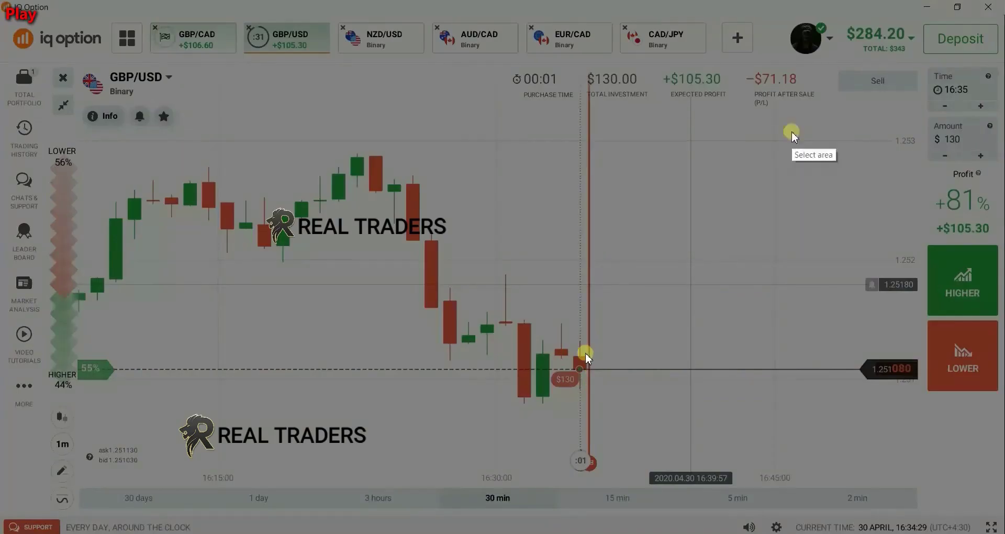
pyautogui.moveTo(741, 201); pyautogui.dragTo(3, 531)
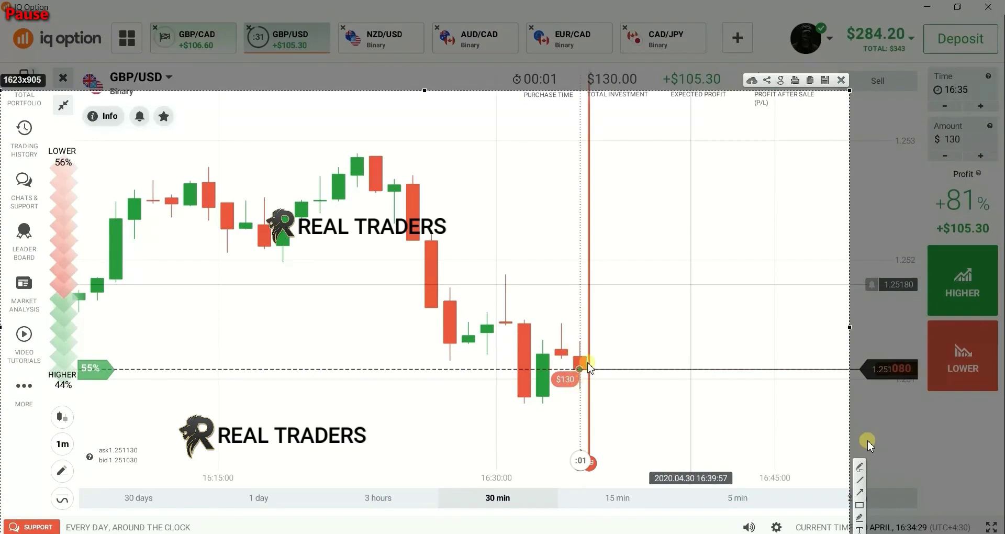
pyautogui.click(859, 466)
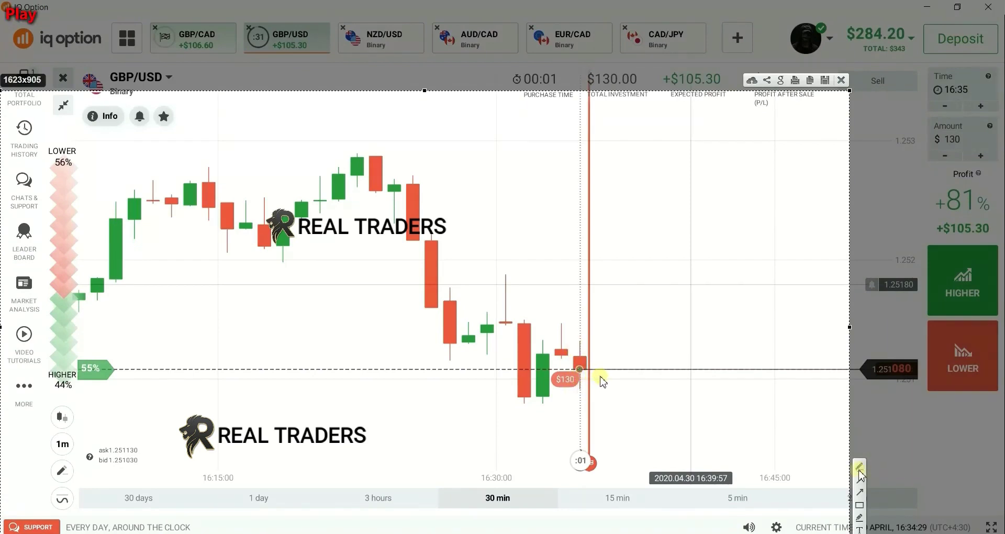
pyautogui.moveTo(581, 368); pyautogui.dragTo(583, 370)
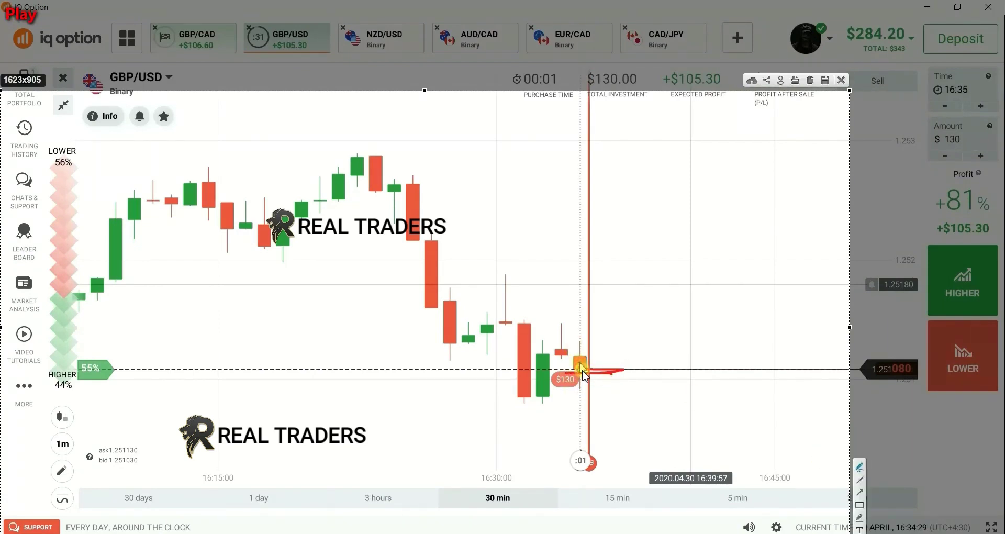
# Step: Replace the freehand strokes with a rectangle around the newest candle, extend its lower edge with a short horizontal line, and close the capture
pyautogui.press('Right')
pyautogui.press('Right')
pyautogui.press('Right')
pyautogui.press('Right')
pyautogui.press('Right')
pyautogui.press('Right')
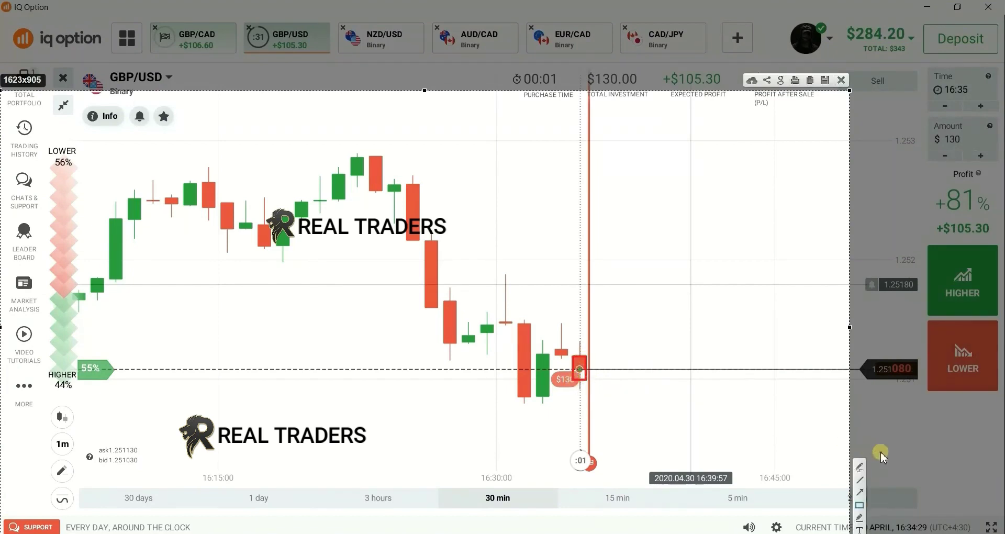
pyautogui.press('space')
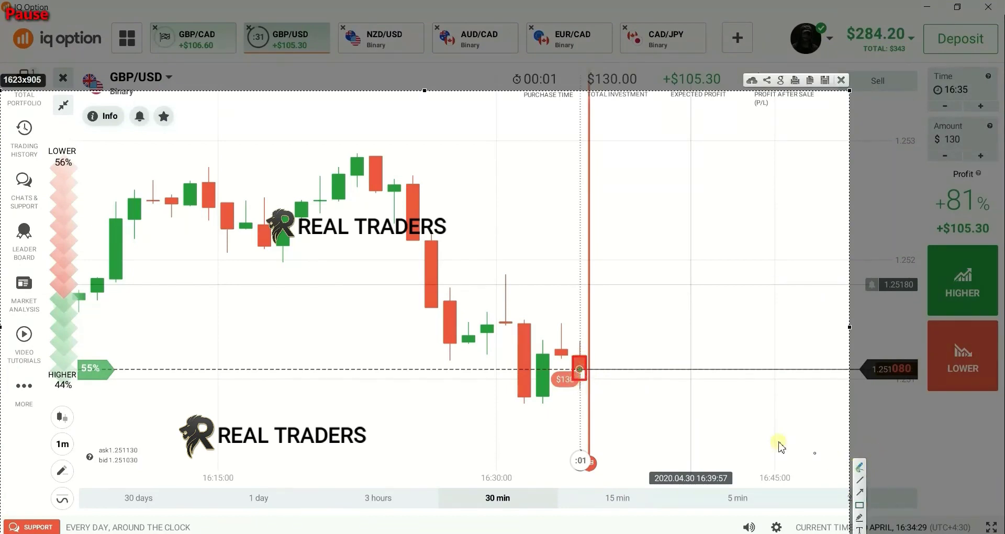
pyautogui.press('space')
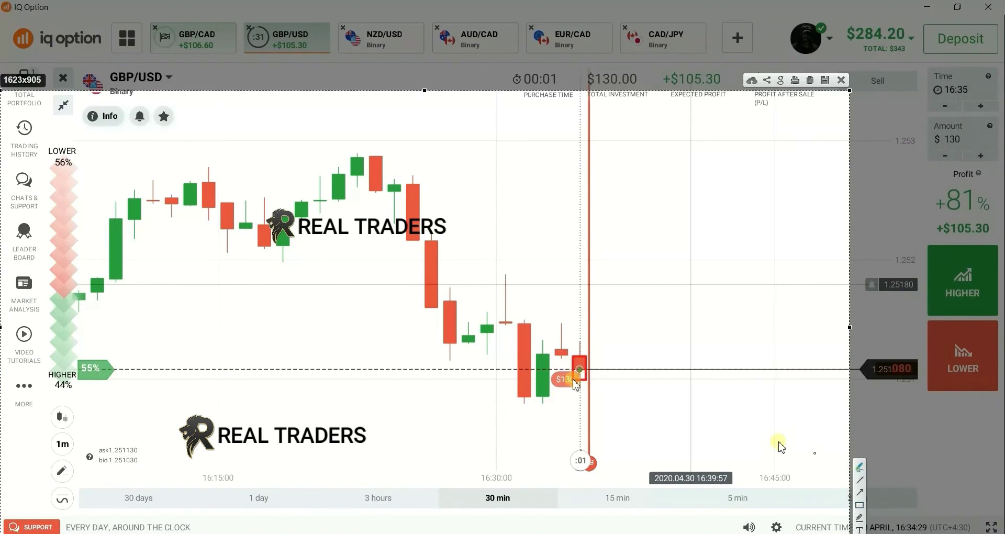
pyautogui.moveTo(606, 381); pyautogui.dragTo(622, 381)
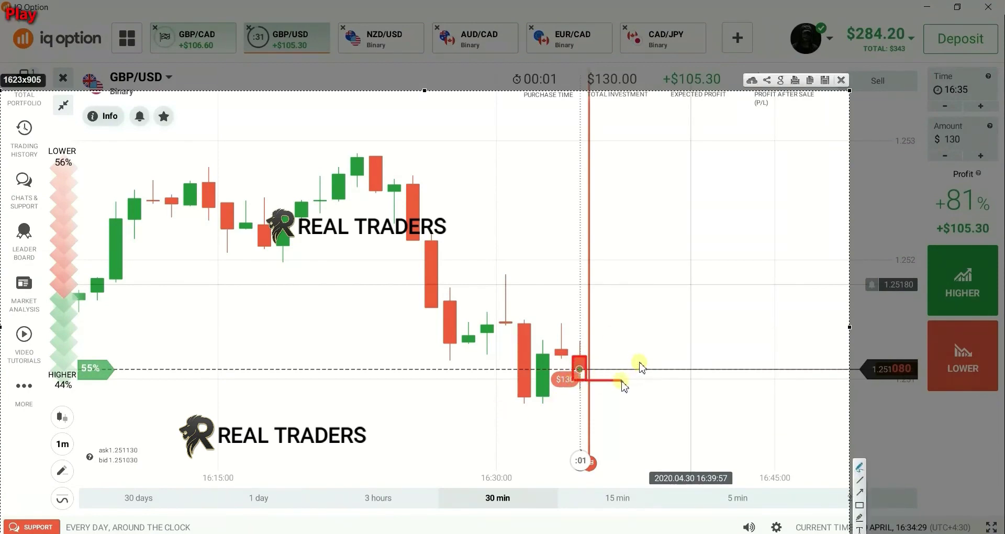
pyautogui.click(842, 80)
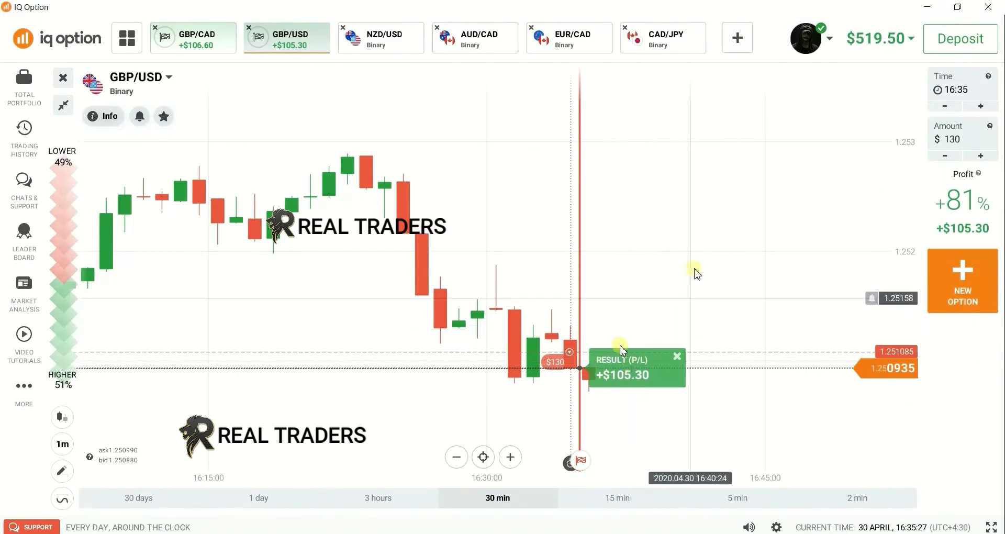
# Step: Close the NZD/USD, AUD/CAD, EUR/CAD and CAD/JPY charts, keeping only GBP/CAD and GBP/USD open
pyautogui.click(344, 27)
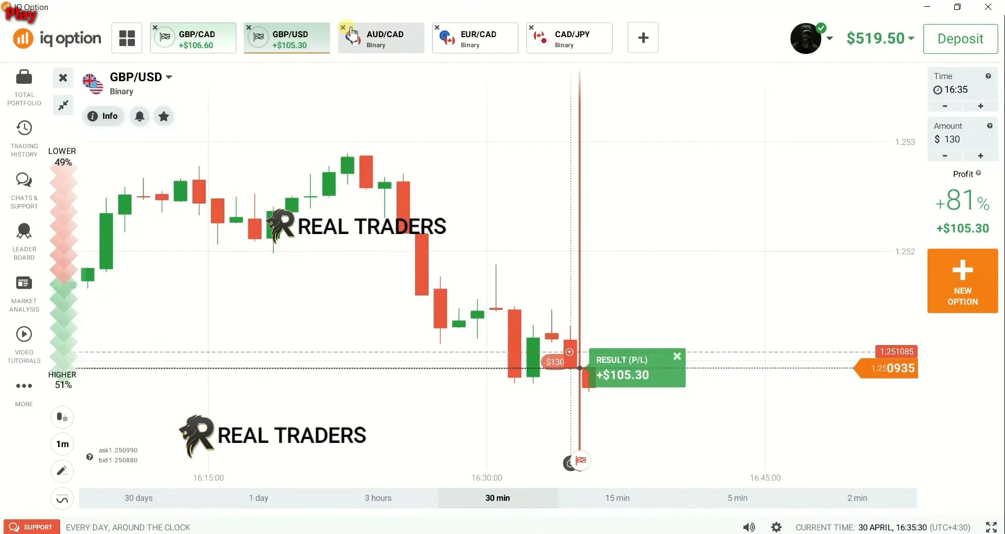
pyautogui.click(344, 28)
pyautogui.click(344, 28)
pyautogui.click(344, 28)
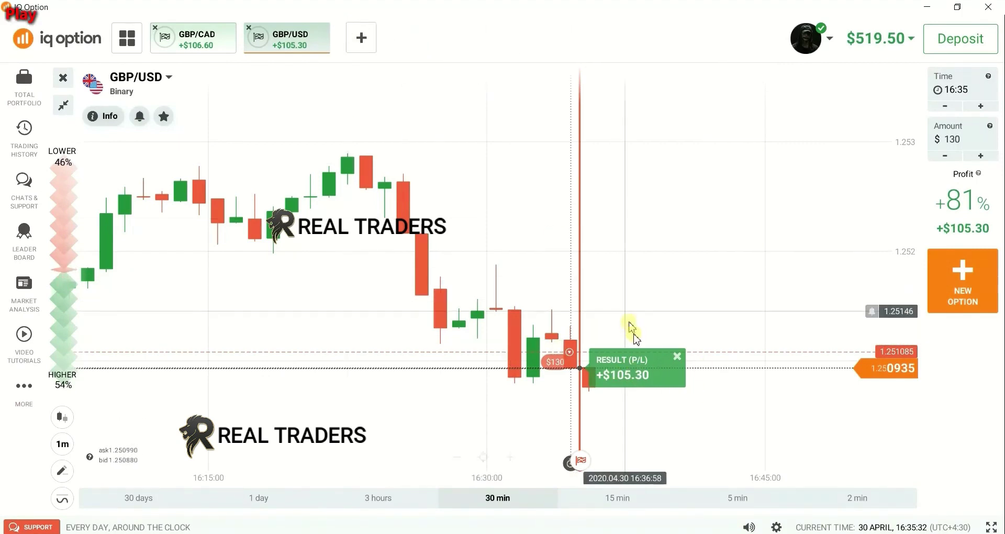